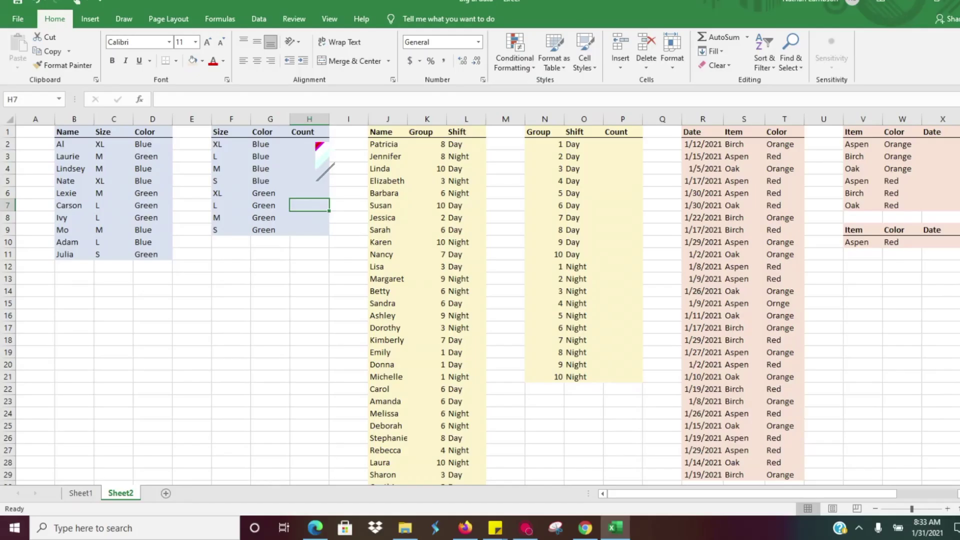
# Step: Start a COUNTIFS formula in H2 with the absolute size range $C$2:$C$11 and the criterion "XL"
pyautogui.click(455, 208)
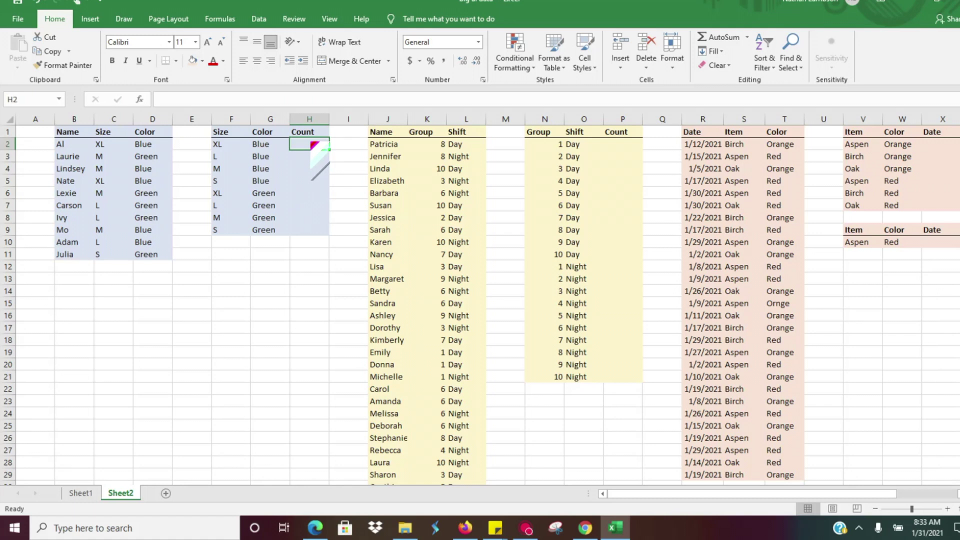
pyautogui.write('=')
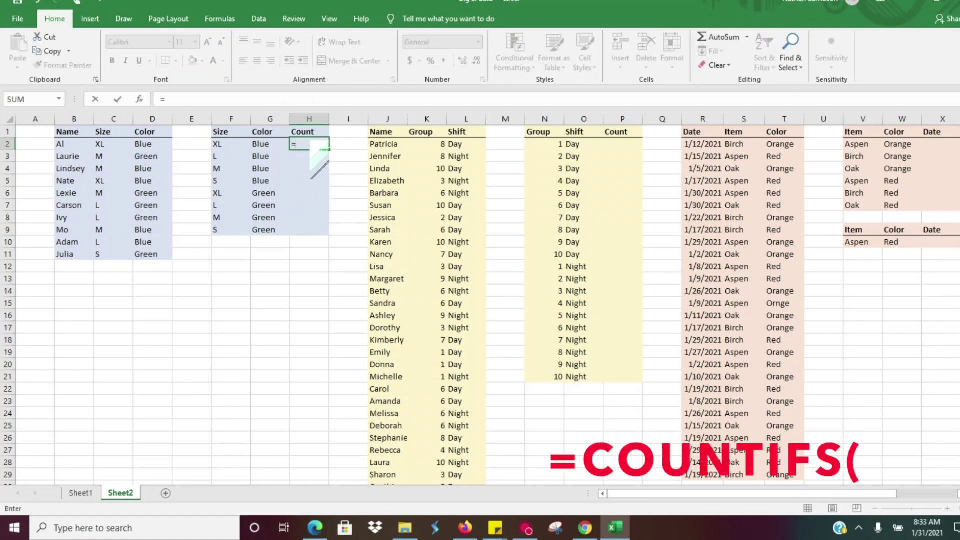
pyautogui.write('countiff')
pyautogui.press('BackSpace')
pyautogui.write('s')
pyautogui.press('Tab')
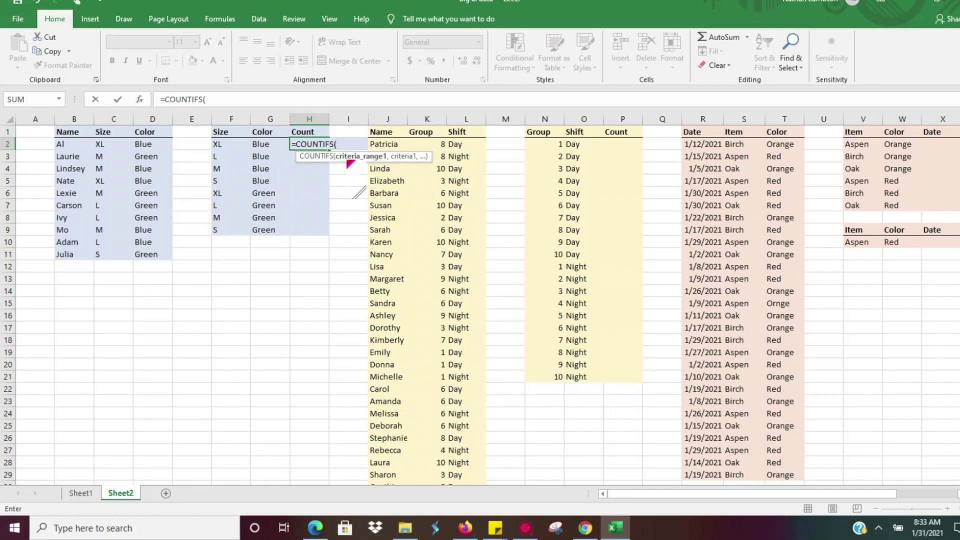
pyautogui.click(104, 144)
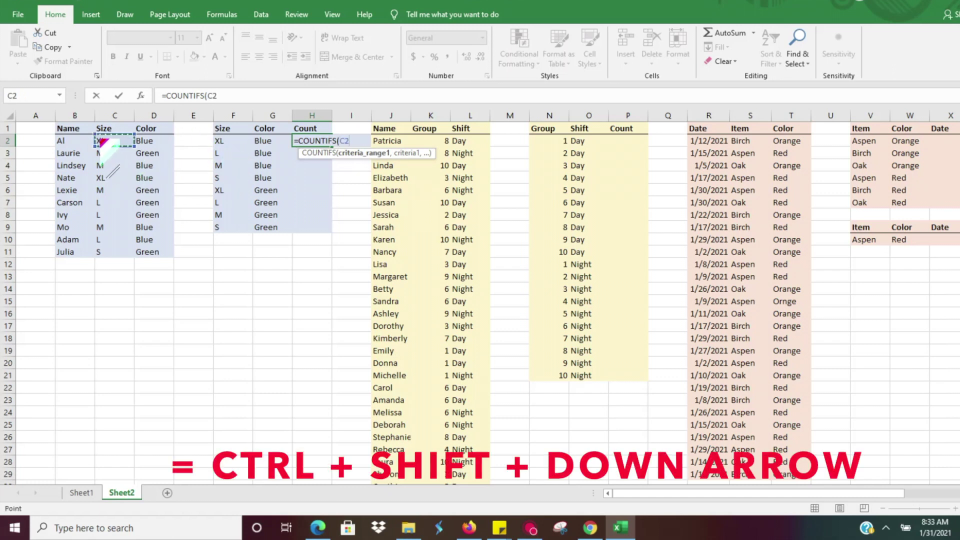
pyautogui.hotkey('ctrl', 'shift', 'Down')
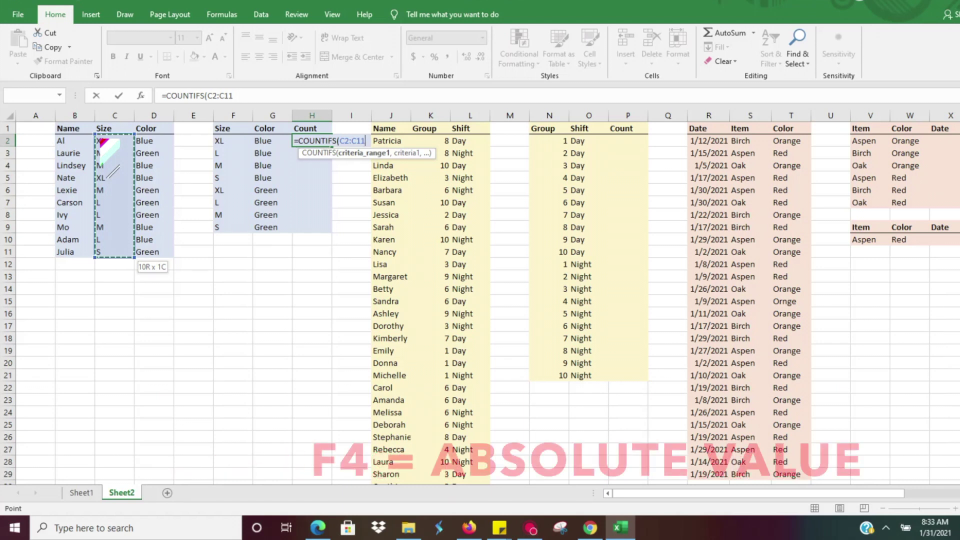
pyautogui.press('F4')
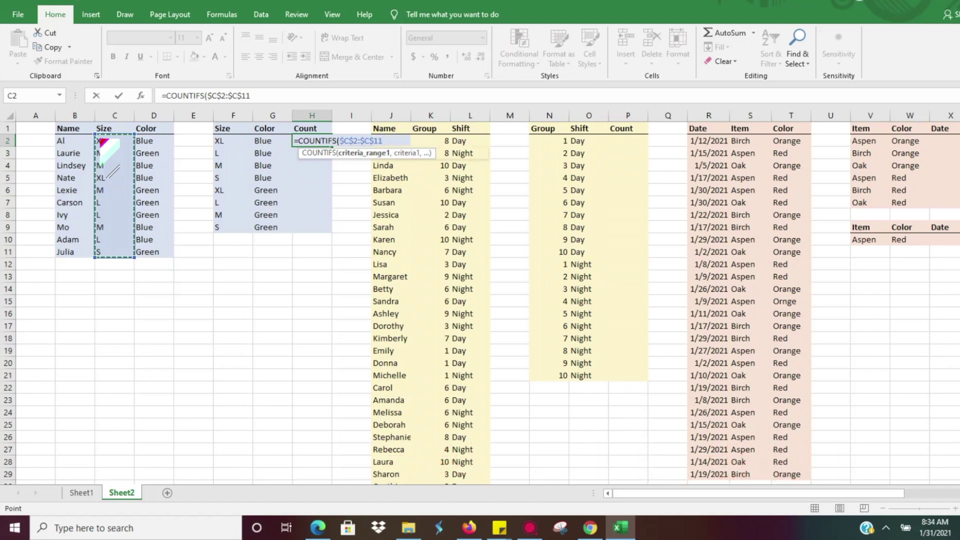
pyautogui.write(',')
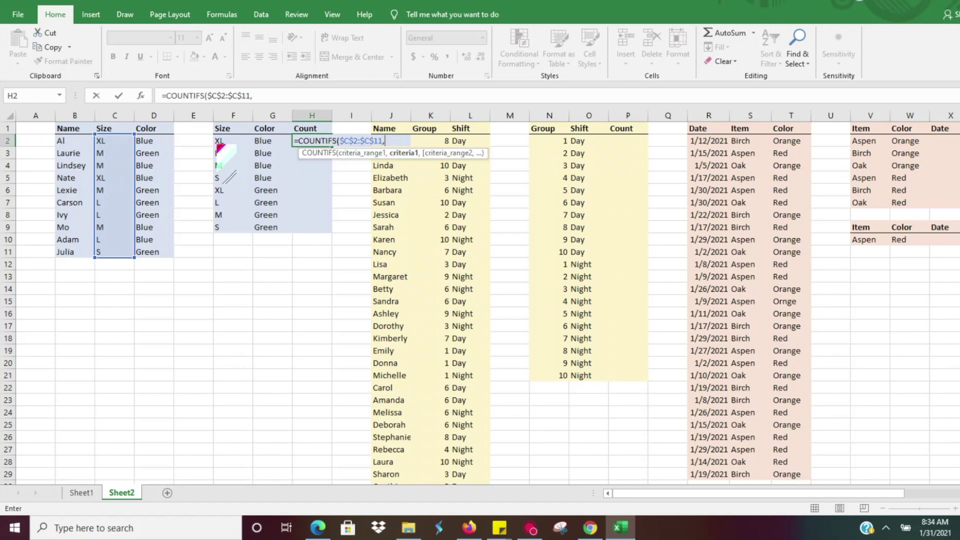
pyautogui.write('"XL"')
pyautogui.write(',')
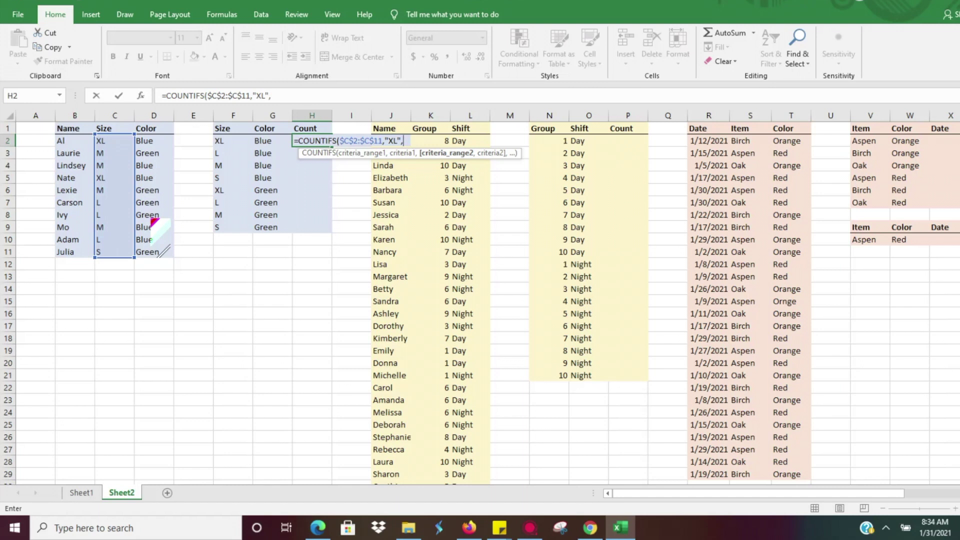
# Step: Complete the H2 formula with the absolute color range $D$2:$D$11 and criterion "Blue", and fill it down to H9
pyautogui.click(150, 140)
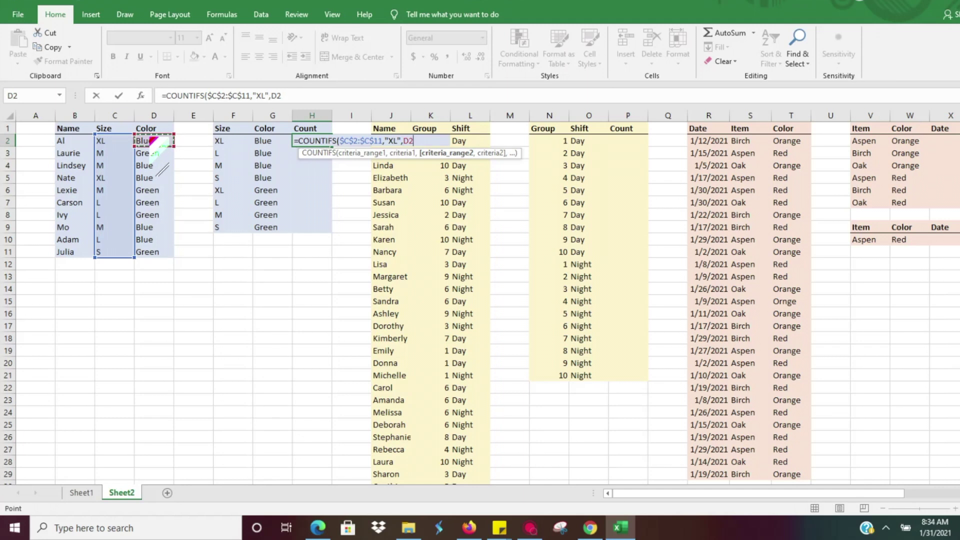
pyautogui.hotkey('ctrl', 'shift', 'Down')
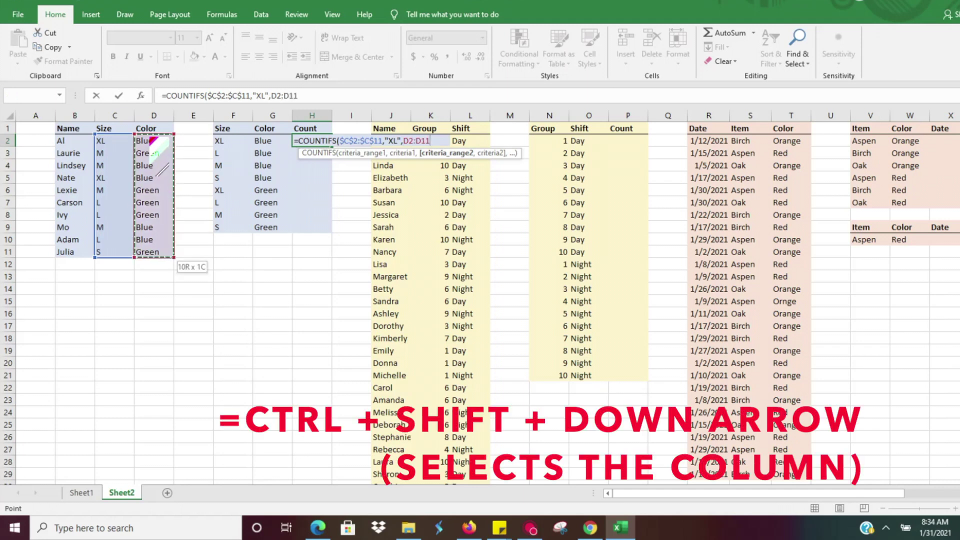
pyautogui.press('F4')
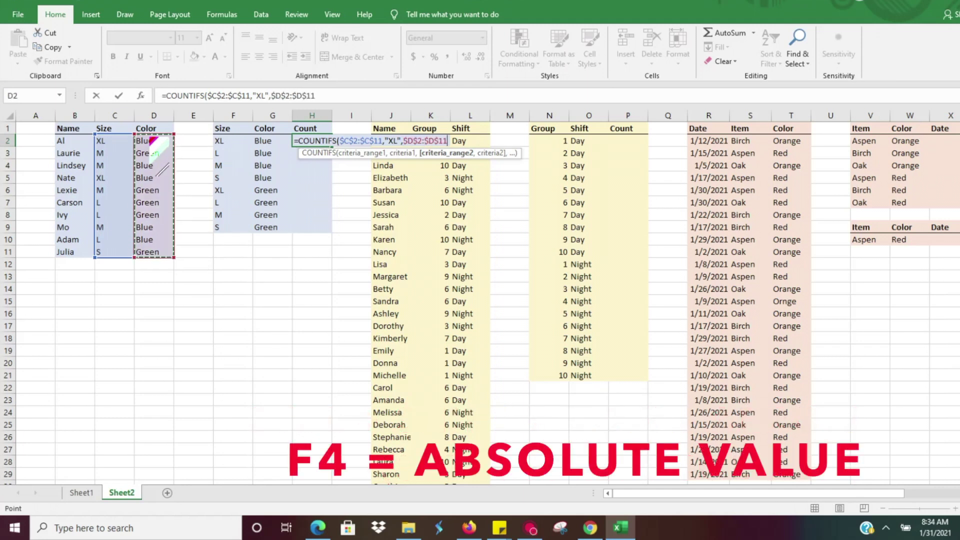
pyautogui.write(',')
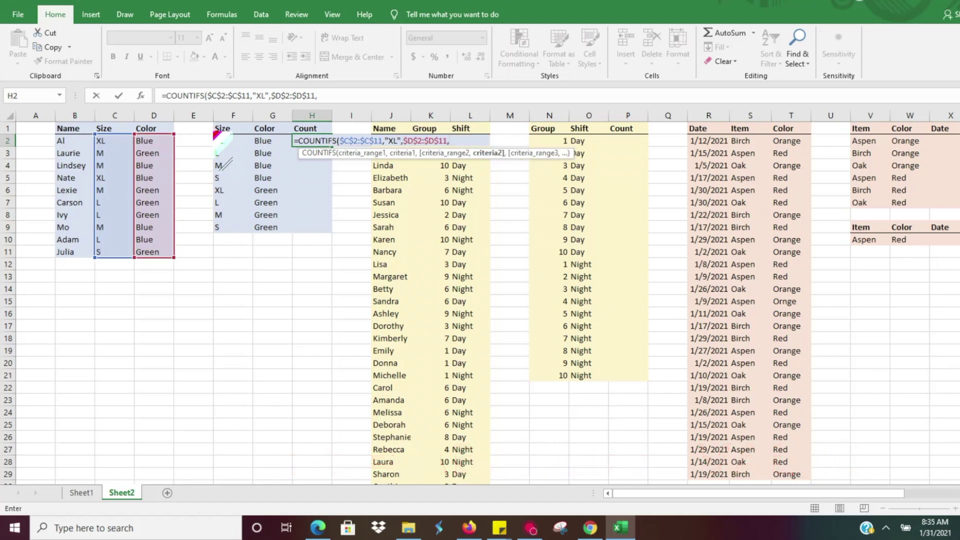
pyautogui.write('"Blue")')
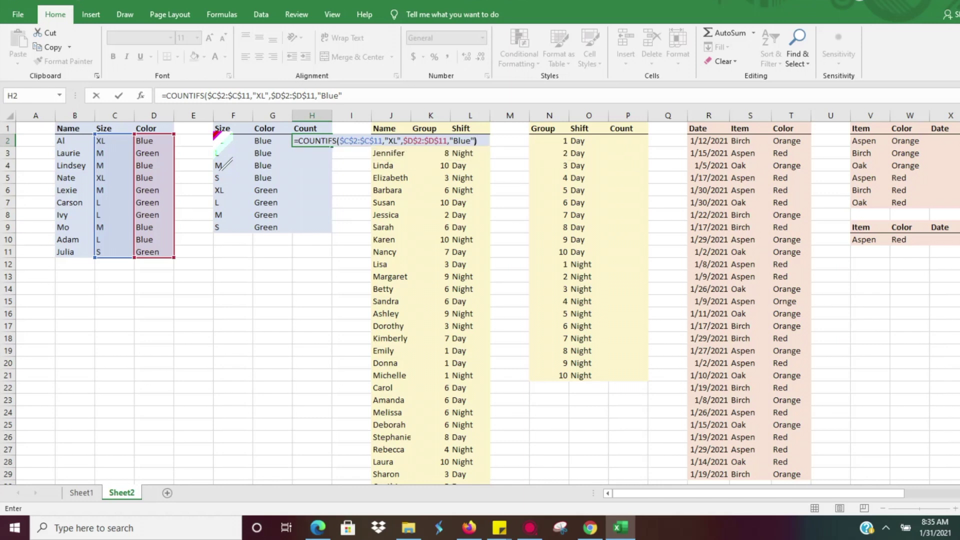
pyautogui.press('Return')
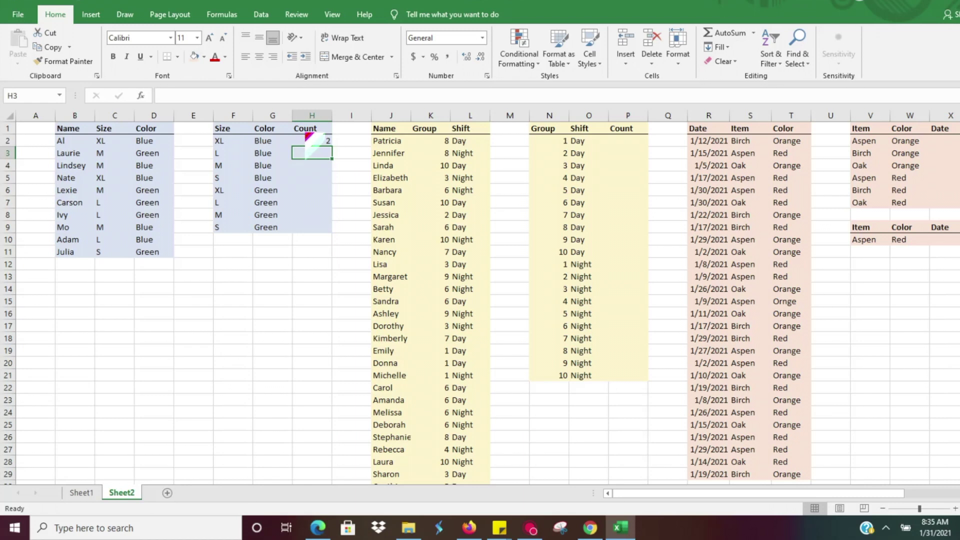
pyautogui.click(327, 140)
pyautogui.moveTo(331, 146); pyautogui.dragTo(327, 229)
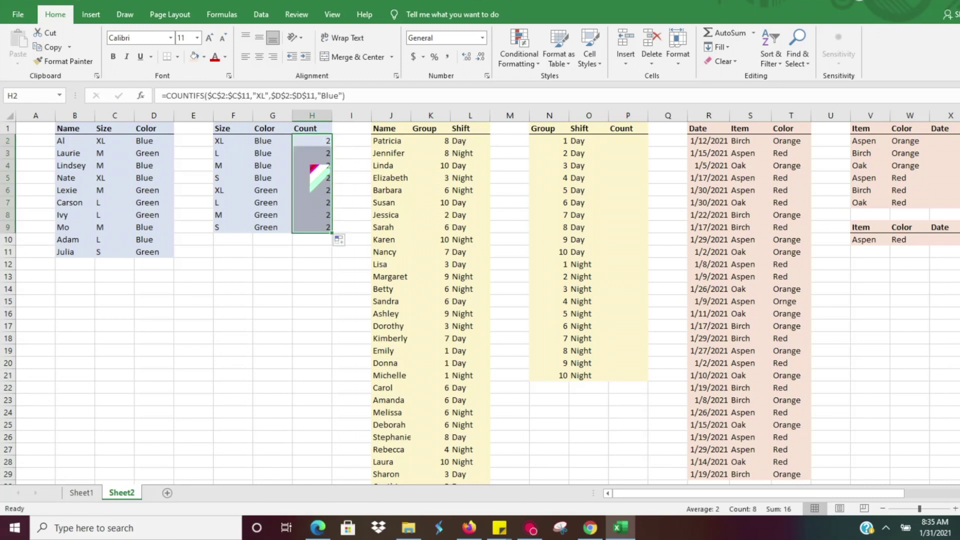
# Step: Replace the "XL" criterion in the H2 formula with a relative reference to cell F2
pyautogui.doubleClick(309, 141)
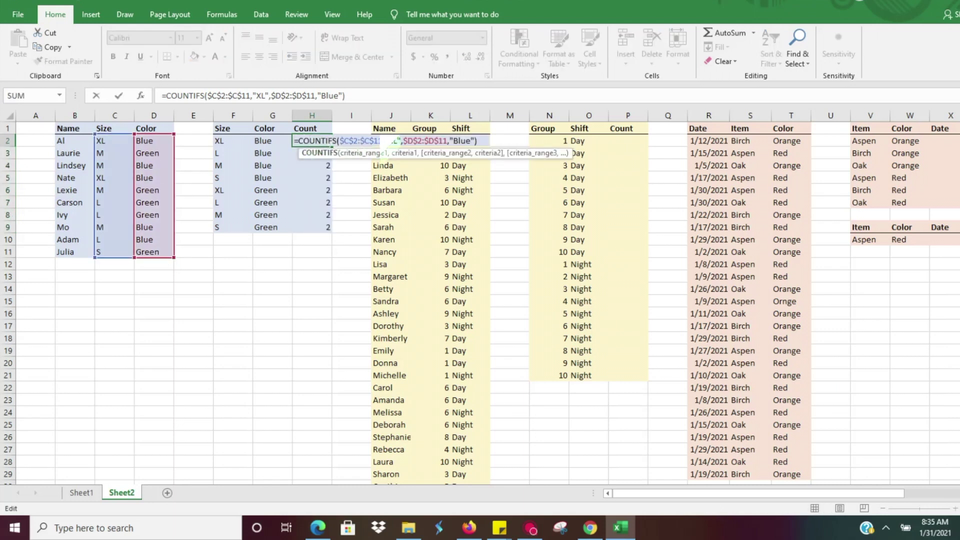
pyautogui.click(399, 142)
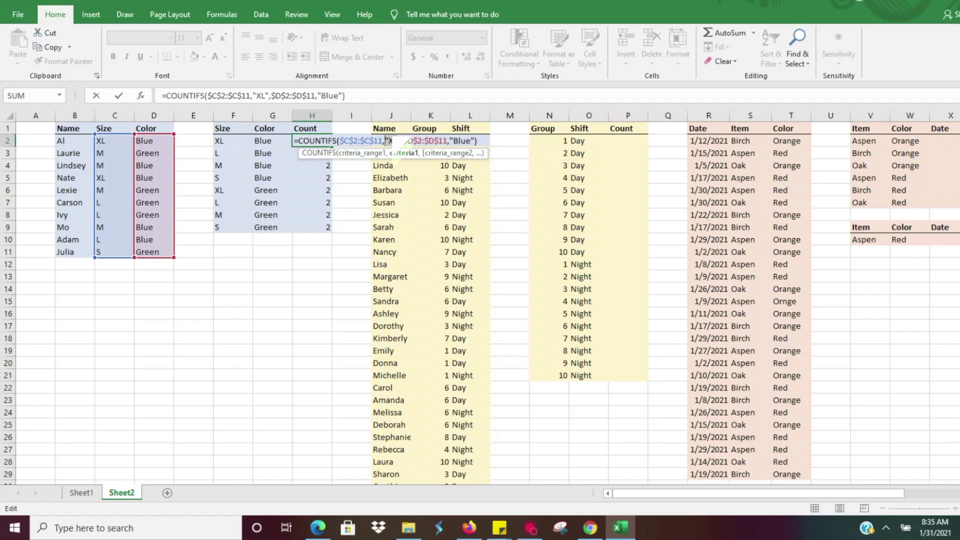
pyautogui.press('BackSpace')
pyautogui.press('BackSpace')
pyautogui.press('BackSpace')
pyautogui.press('BackSpace')
pyautogui.click(236, 140)
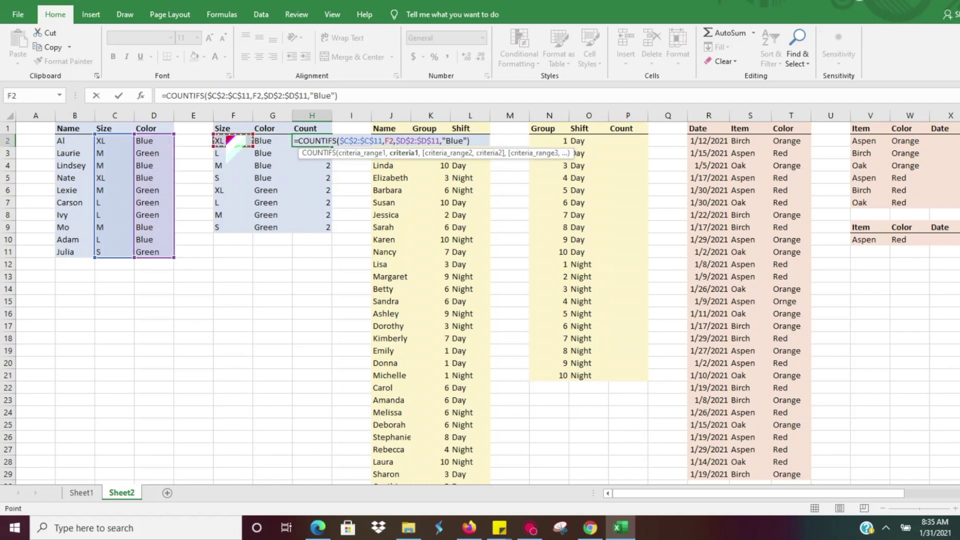
pyautogui.press('Return')
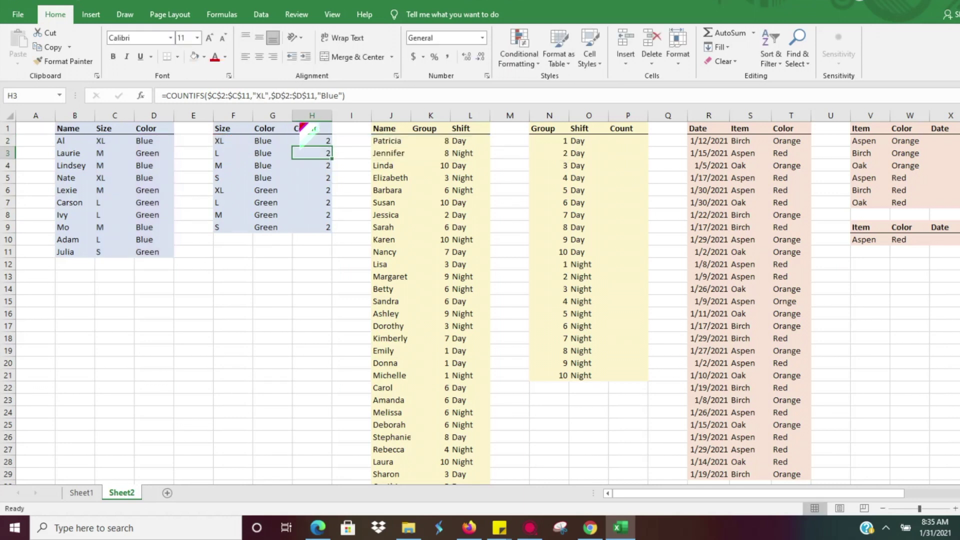
# Step: Replace the "Blue" criterion in the H2 formula with a relative reference to cell G2
pyautogui.click(311, 140)
pyautogui.press('F2')
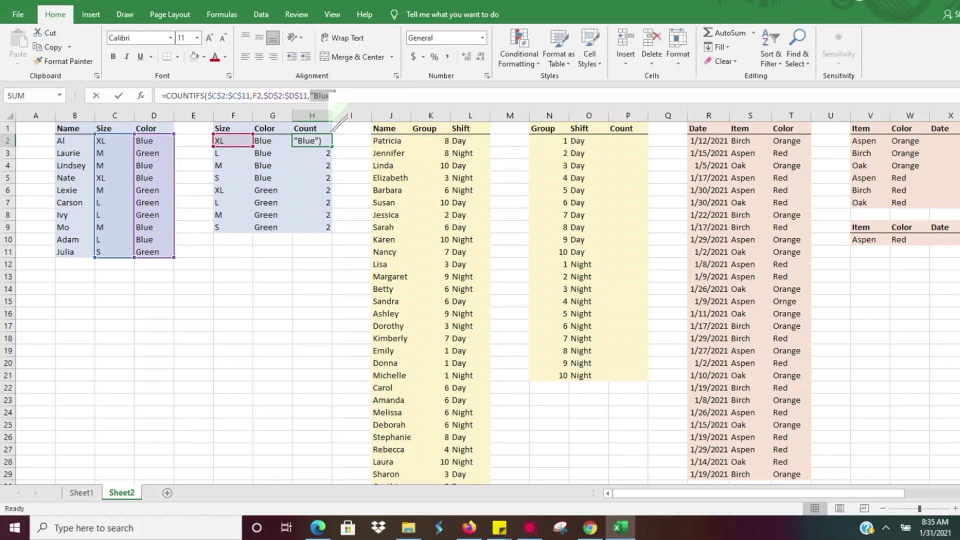
pyautogui.click(268, 142)
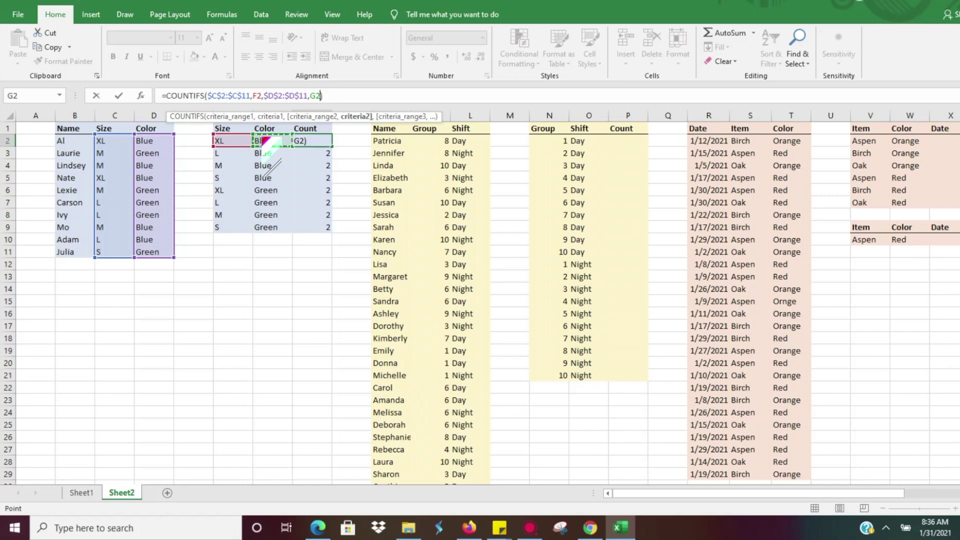
pyautogui.press('Return')
# Step: Copy the revised COUNTIFS formula from H2 down through H9
pyautogui.click(317, 142)
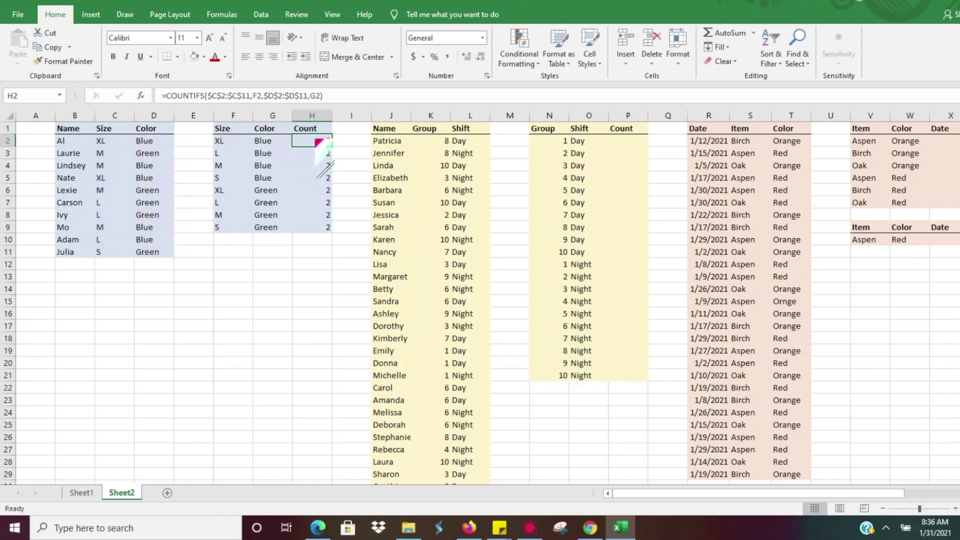
pyautogui.moveTo(331, 145); pyautogui.dragTo(329, 230)
pyautogui.click(345, 203)
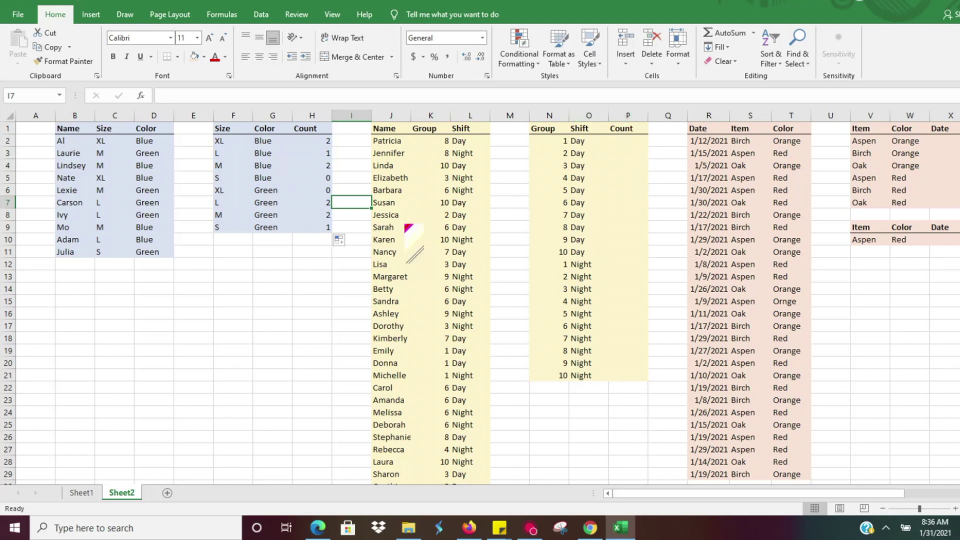
# Step: Start a COUNTIFS formula in P2 with the absolute group range $K$2:$K$83 and cell N2 as its criterion
pyautogui.moveTo(958, 145); pyautogui.dragTo(958, 125)
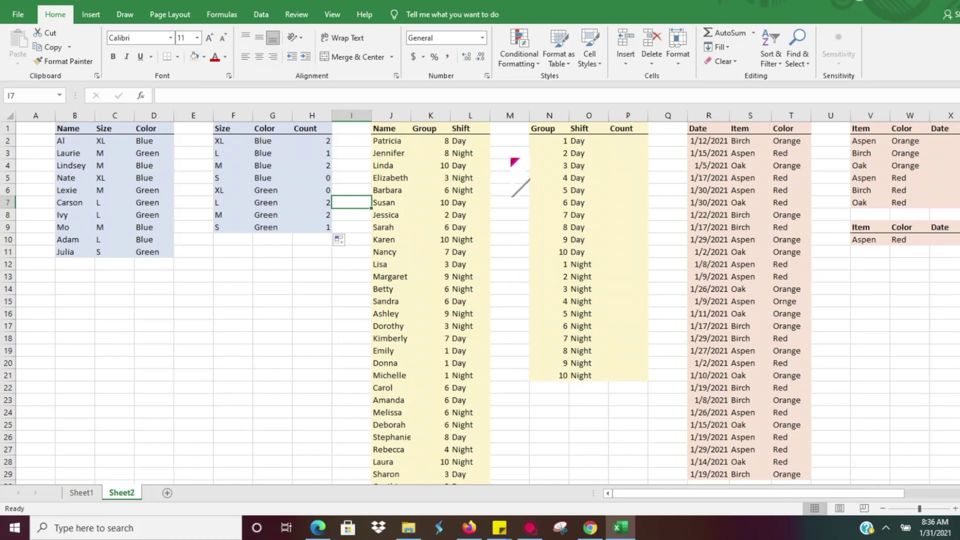
pyautogui.click(618, 140)
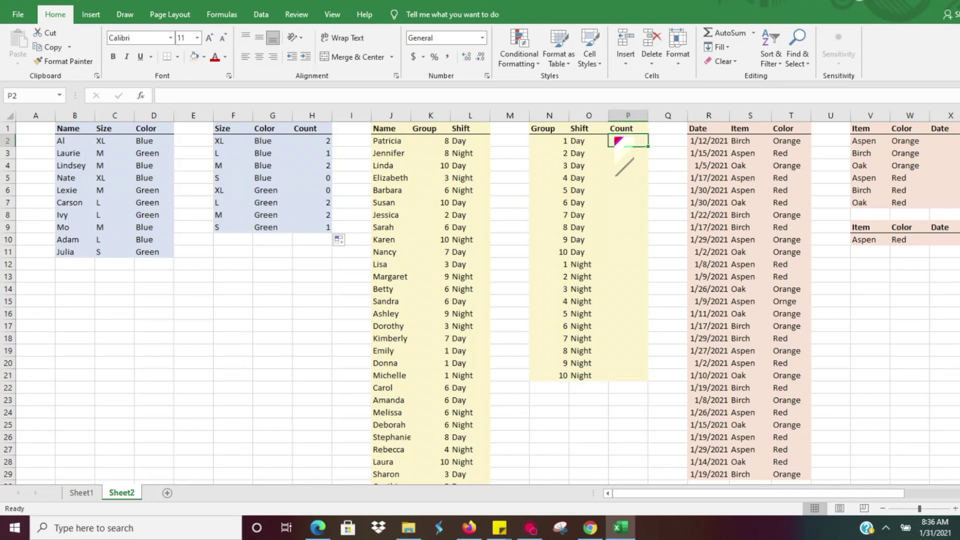
pyautogui.write('=countif')
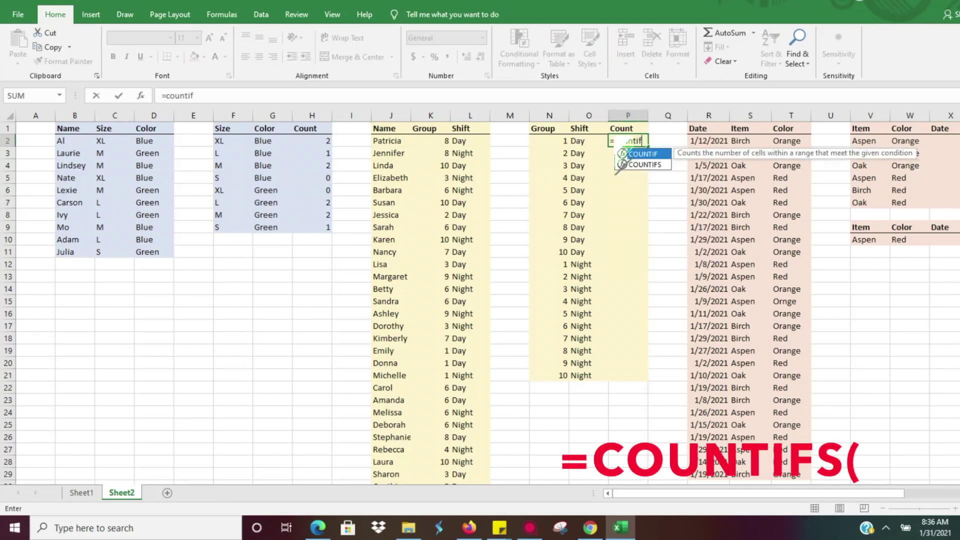
pyautogui.press('Down')
pyautogui.press('Tab')
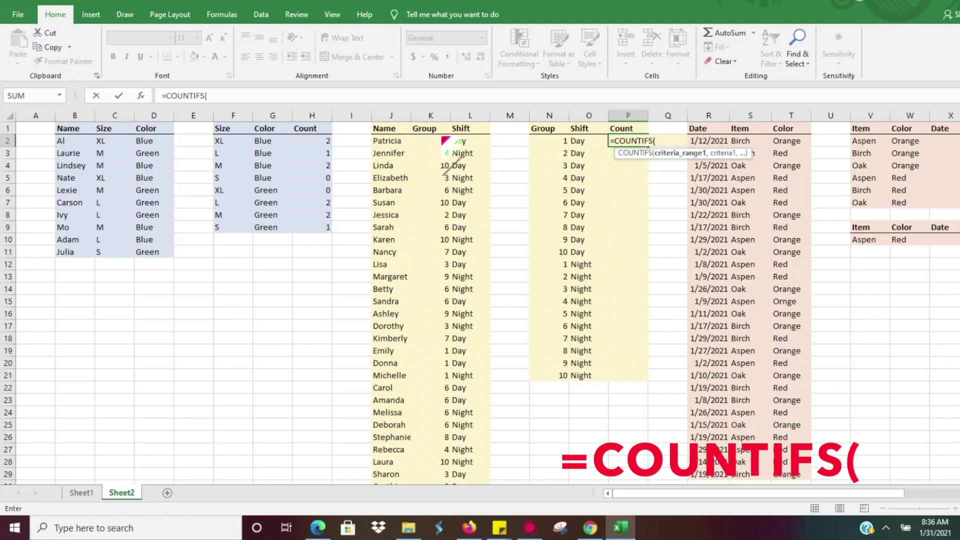
pyautogui.click(433, 140)
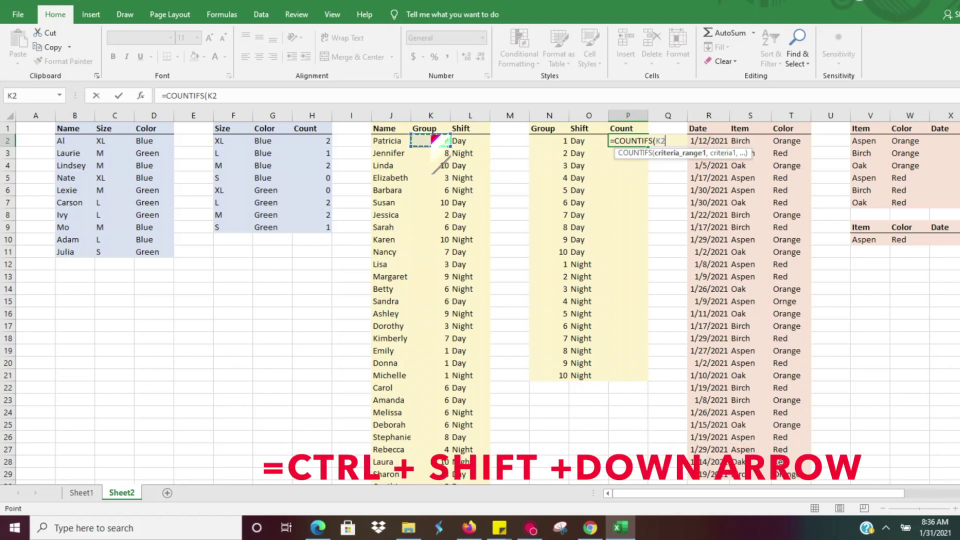
pyautogui.hotkey('ctrl', 'shift', 'Down')
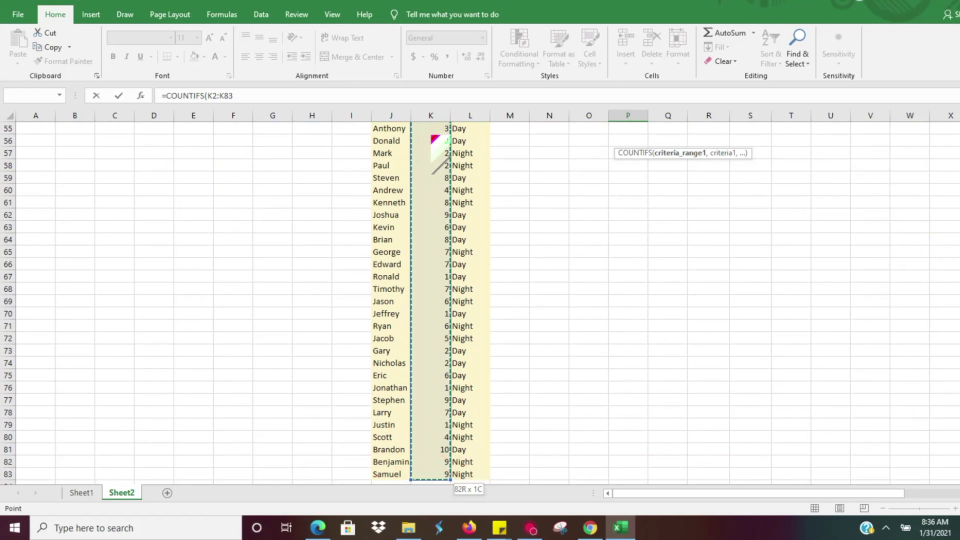
pyautogui.press('F4')
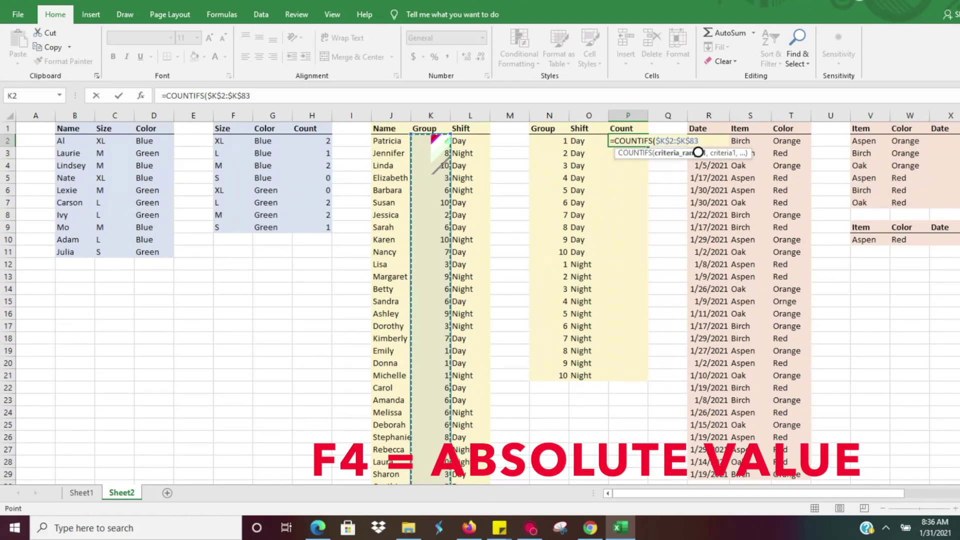
pyautogui.write(',')
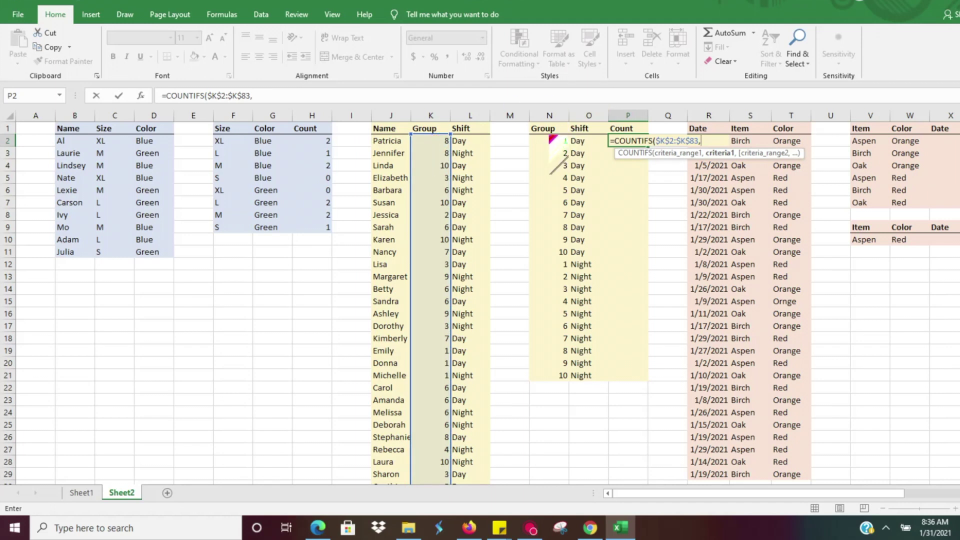
pyautogui.click(550, 140)
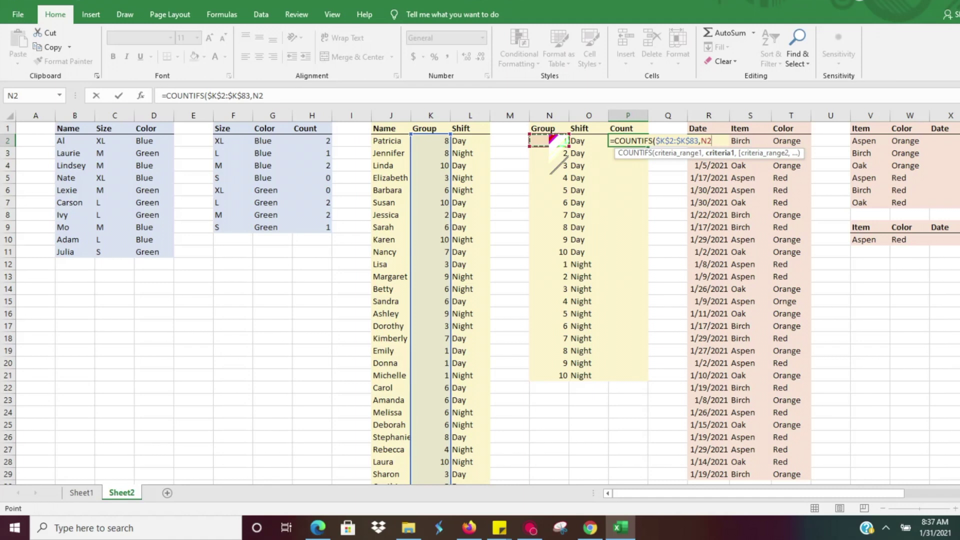
pyautogui.write(',')
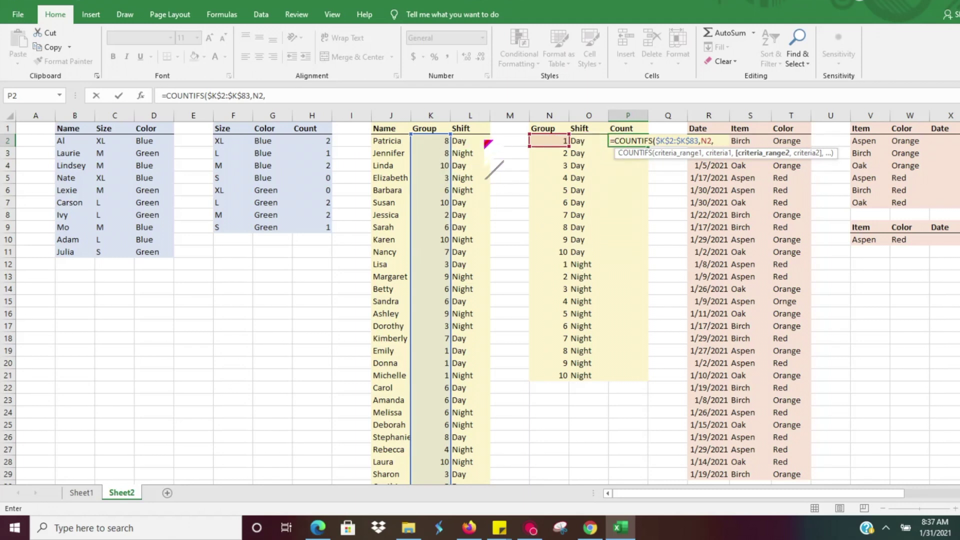
# Step: Complete the P2 COUNTIFS formula with the absolute shift range $L$2:$L$83 and cell O2 as its criterion
pyautogui.click(469, 140)
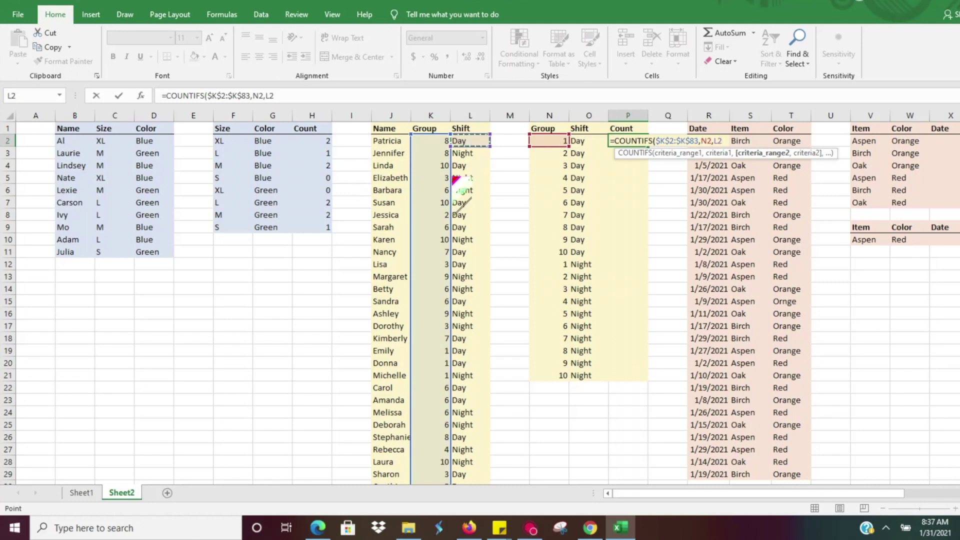
pyautogui.hotkey('ctrl', 'shift', 'Down')
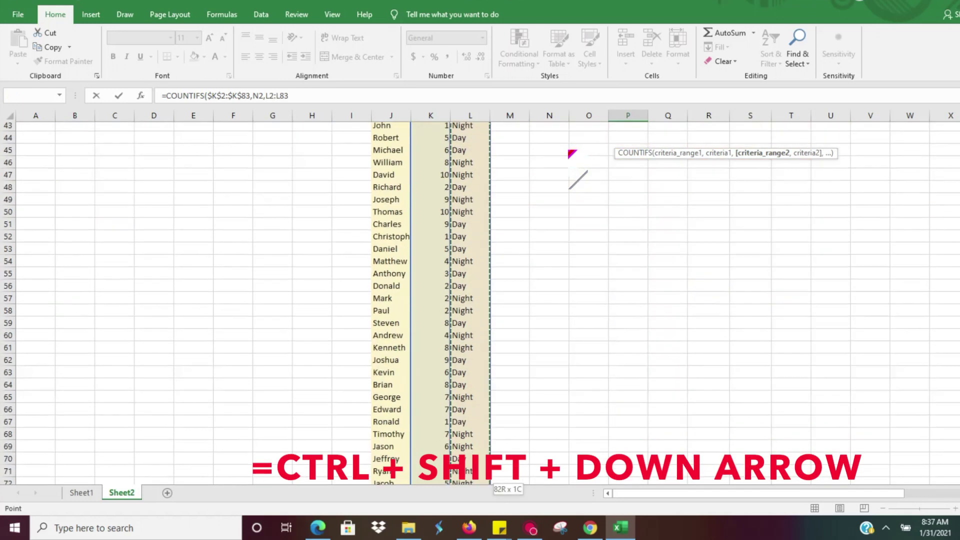
pyautogui.press('F4')
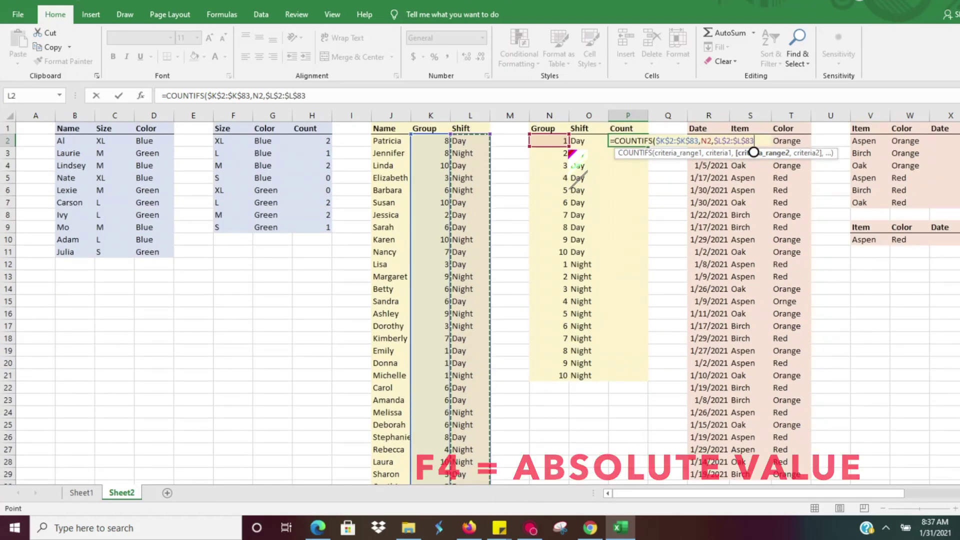
pyautogui.write(',')
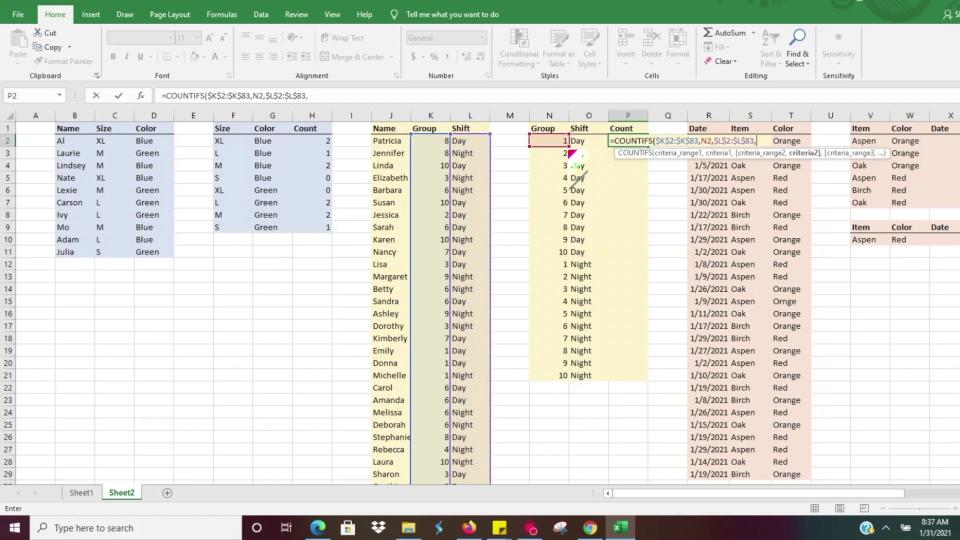
pyautogui.click(585, 143)
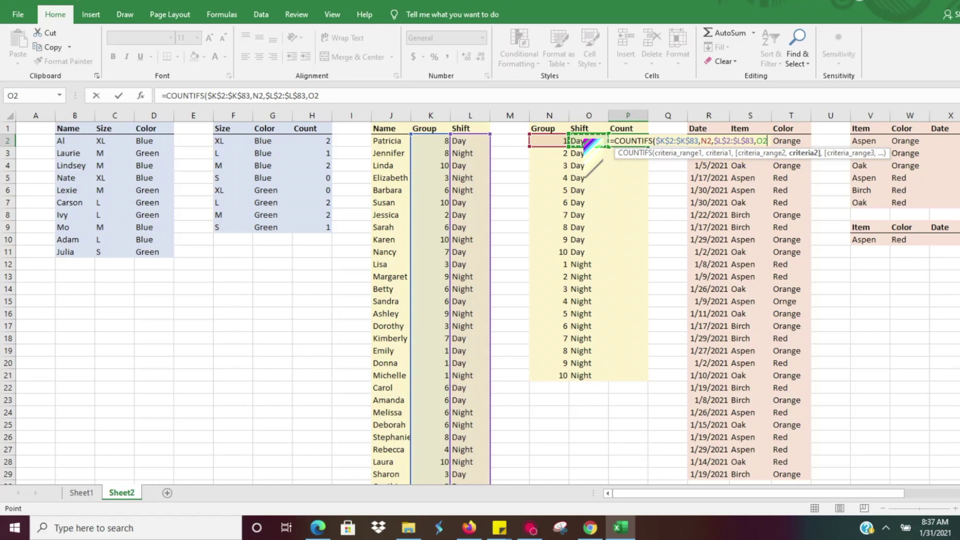
pyautogui.write(')')
pyautogui.press('Return')
# Step: Copy the COUNTIFS formula from P2 down through P21
pyautogui.click(632, 141)
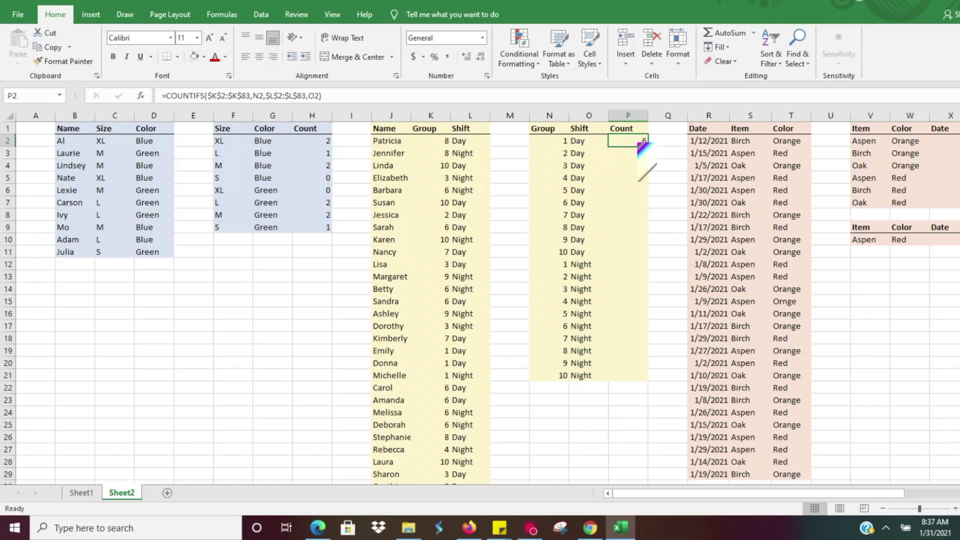
pyautogui.moveTo(645, 144); pyautogui.dragTo(646, 381)
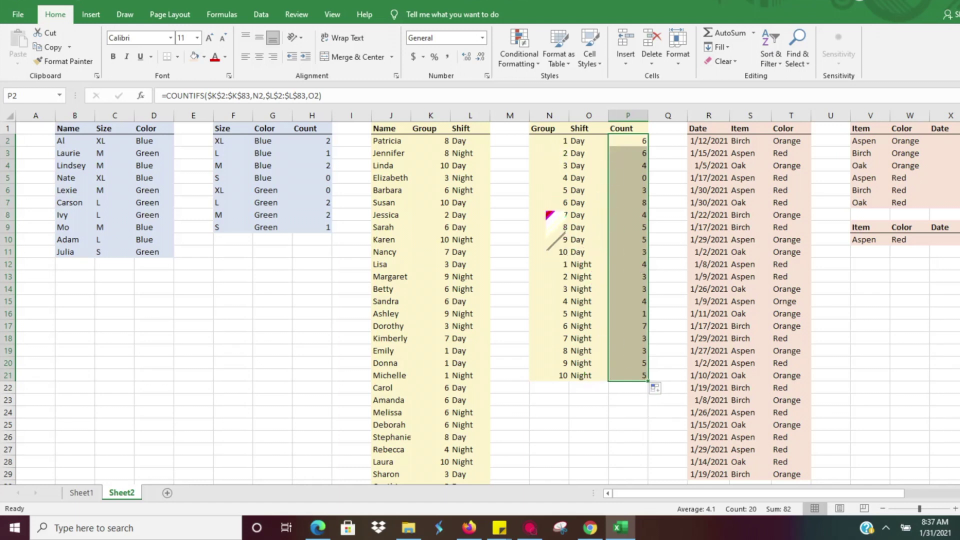
pyautogui.click(609, 202)
pyautogui.click(616, 178)
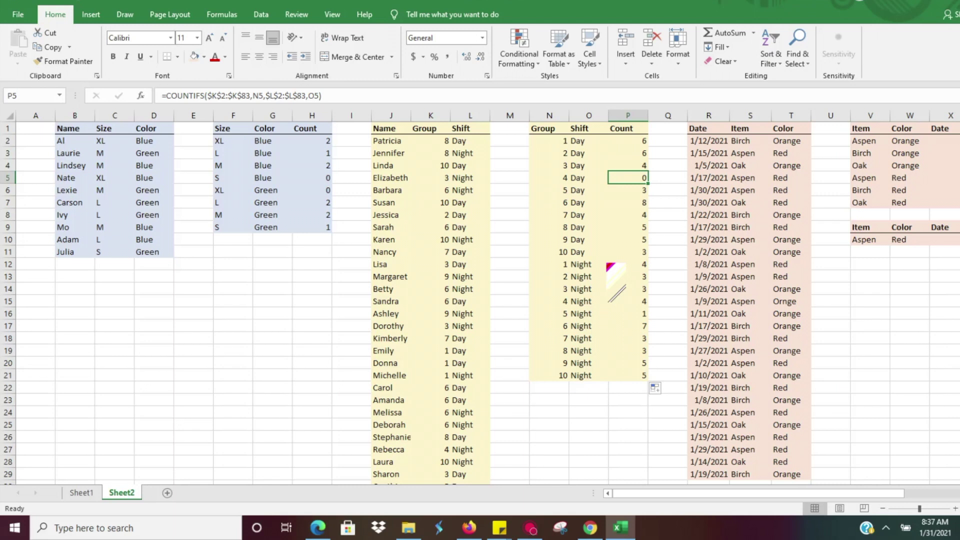
# Step: Start a COUNTIFS formula in Y2 with the absolute item range $S$2:$S$29 and cell V2 as its criterion
pyautogui.hscroll(3, 762, 494)
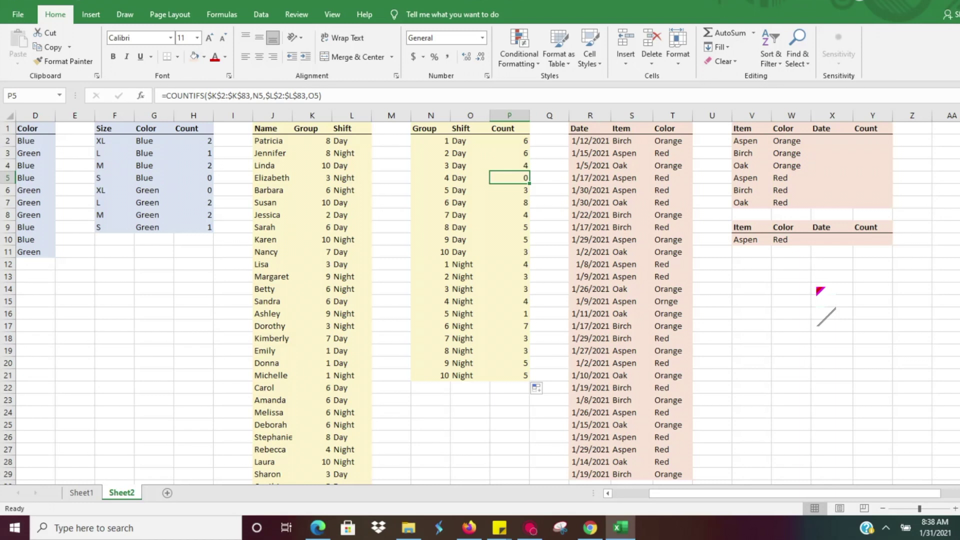
pyautogui.click(829, 140)
pyautogui.click(860, 140)
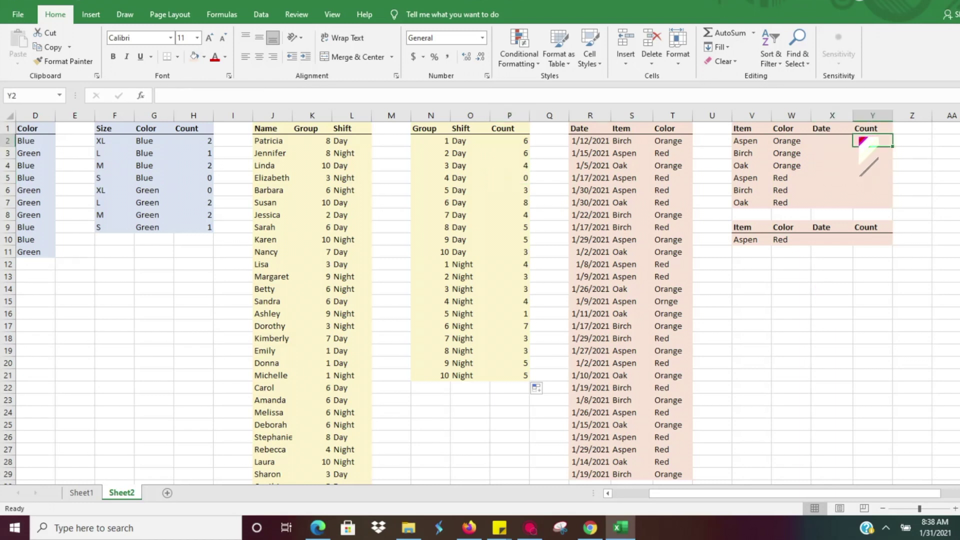
pyautogui.write('=countifs')
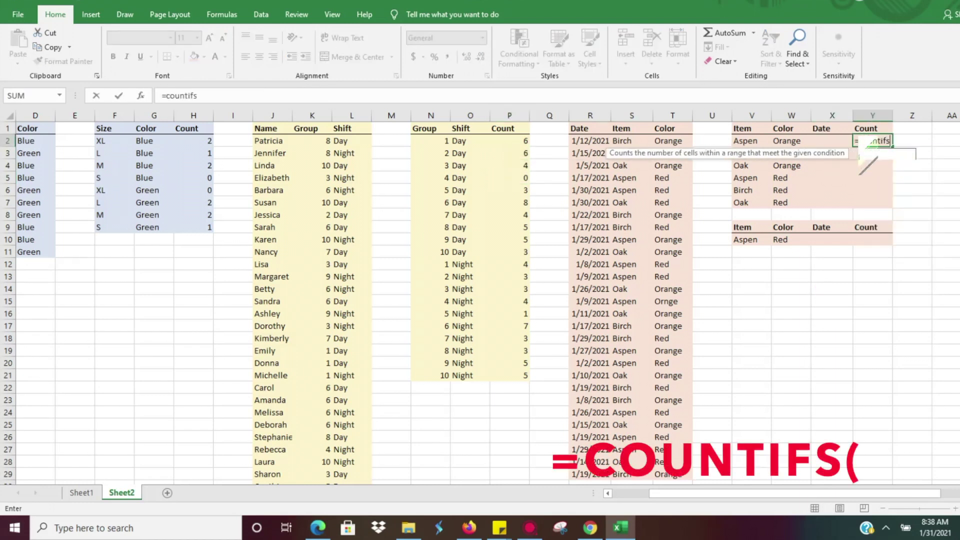
pyautogui.press('Tab')
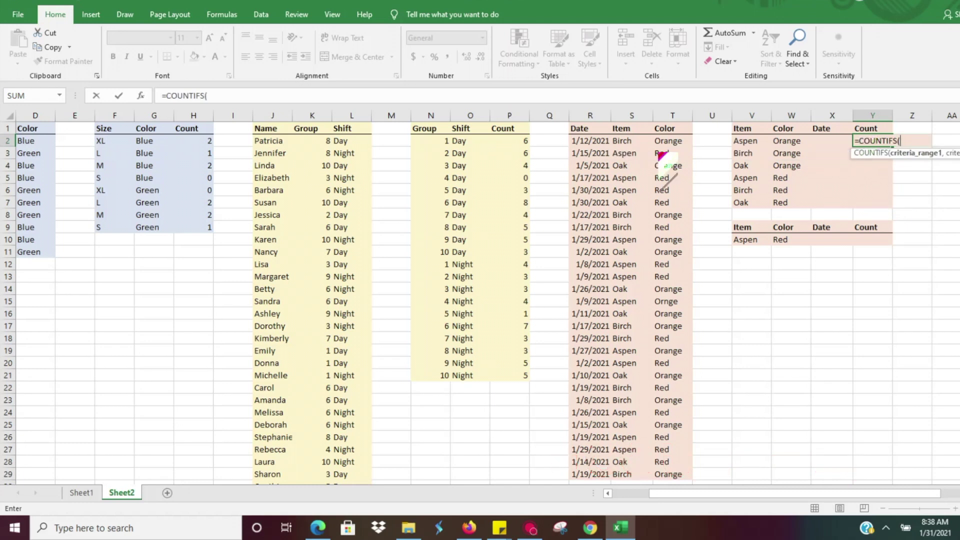
pyautogui.click(626, 140)
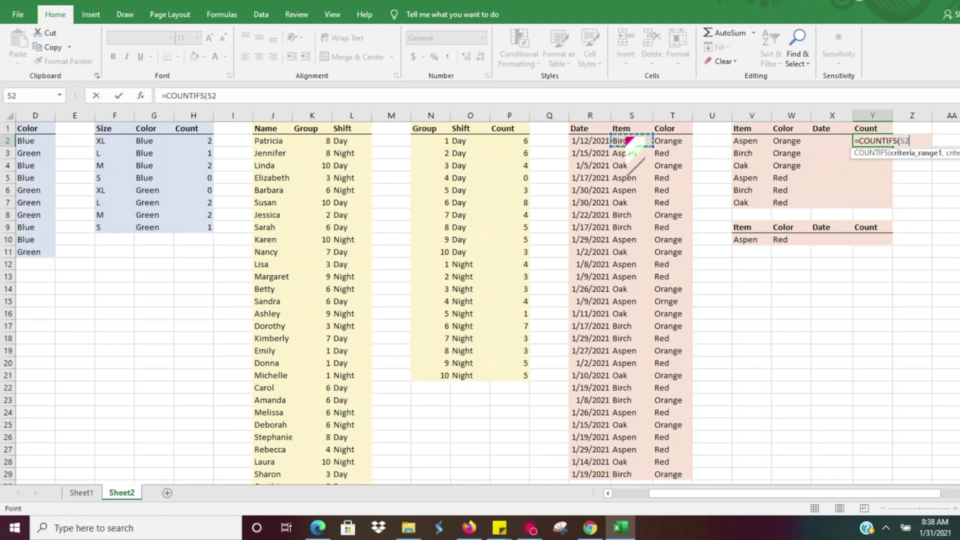
pyautogui.hotkey('ctrl', 'shift', 'Down')
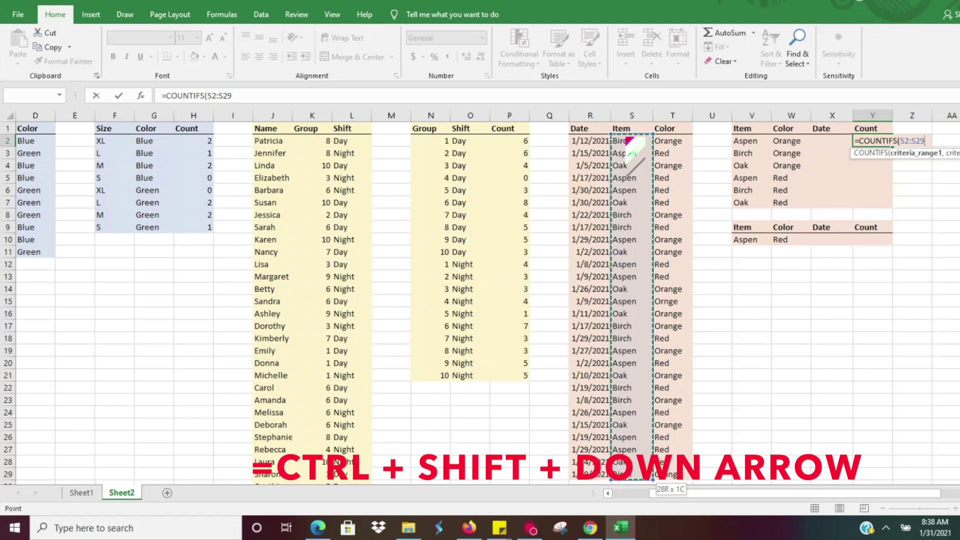
pyautogui.press('F4')
pyautogui.write(',')
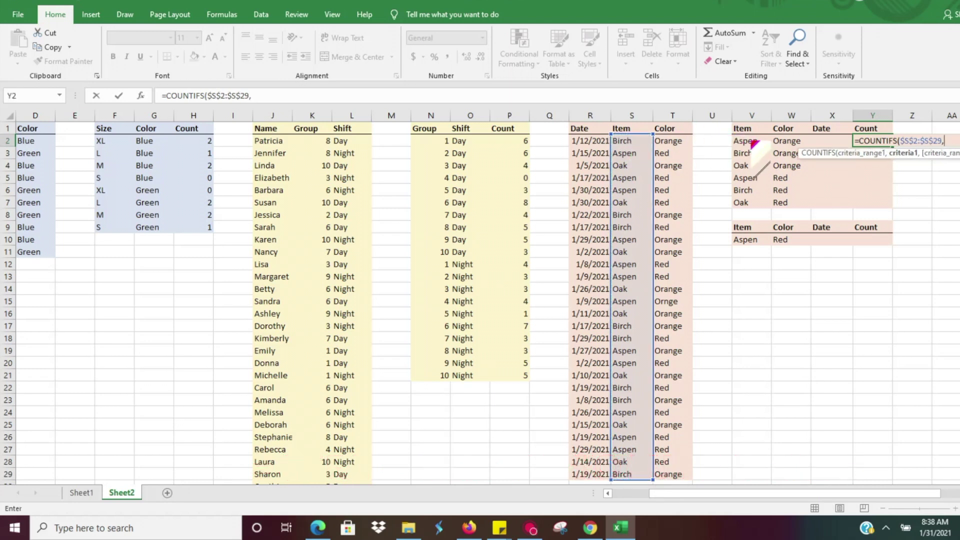
pyautogui.click(748, 142)
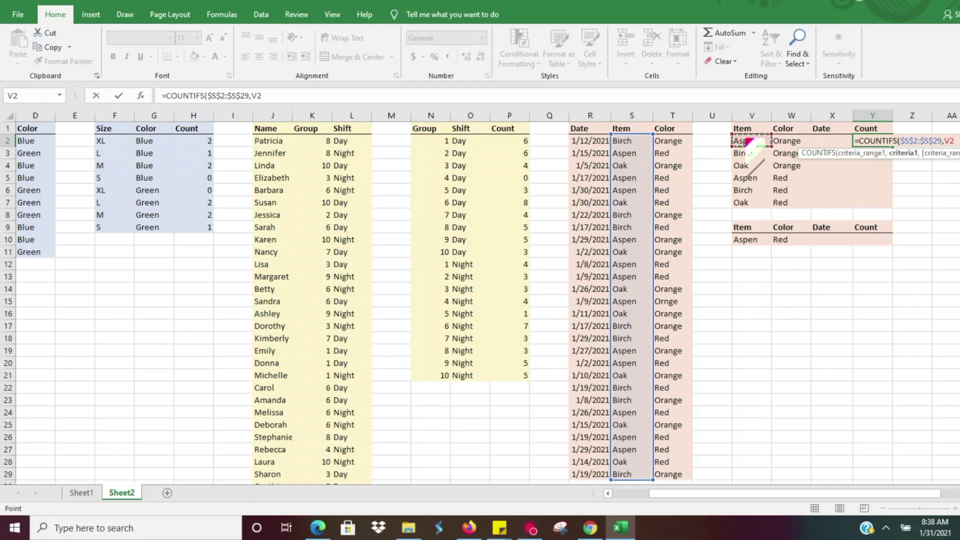
pyautogui.write(',')
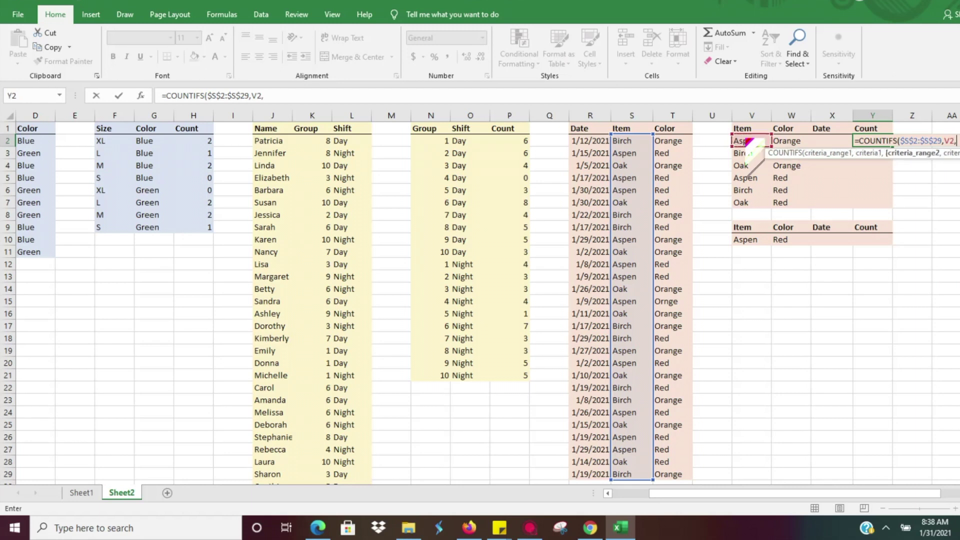
# Step: Add the absolute color range $T$2:$T$29 with cell W2 as the second criterion in the Y2 formula
pyautogui.click(680, 142)
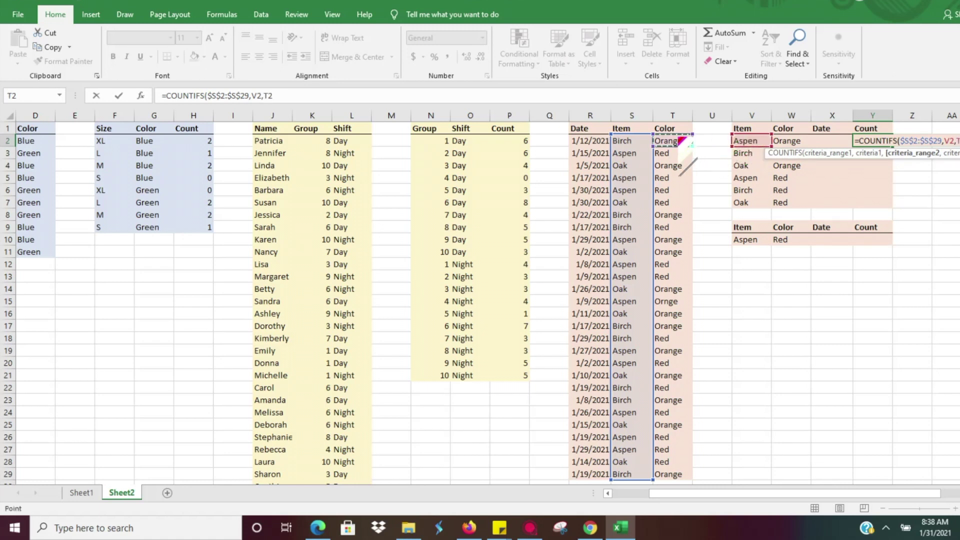
pyautogui.hotkey('ctrl', 'shift', 'Down')
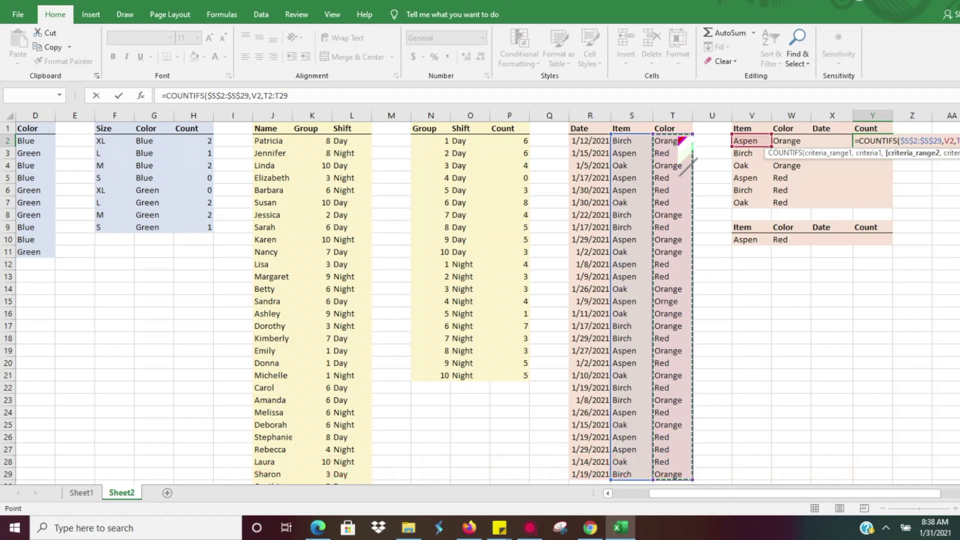
pyautogui.press('F4')
pyautogui.write(',')
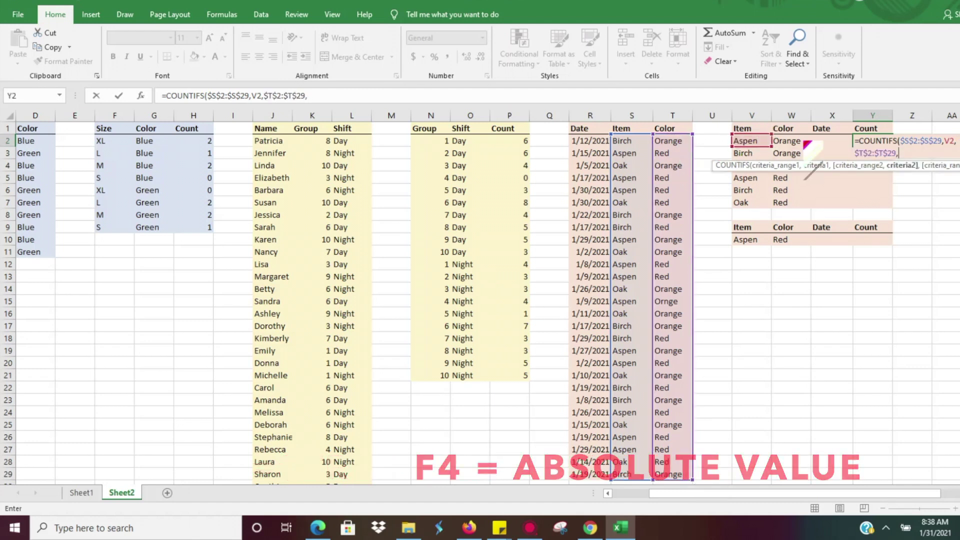
pyautogui.click(795, 142)
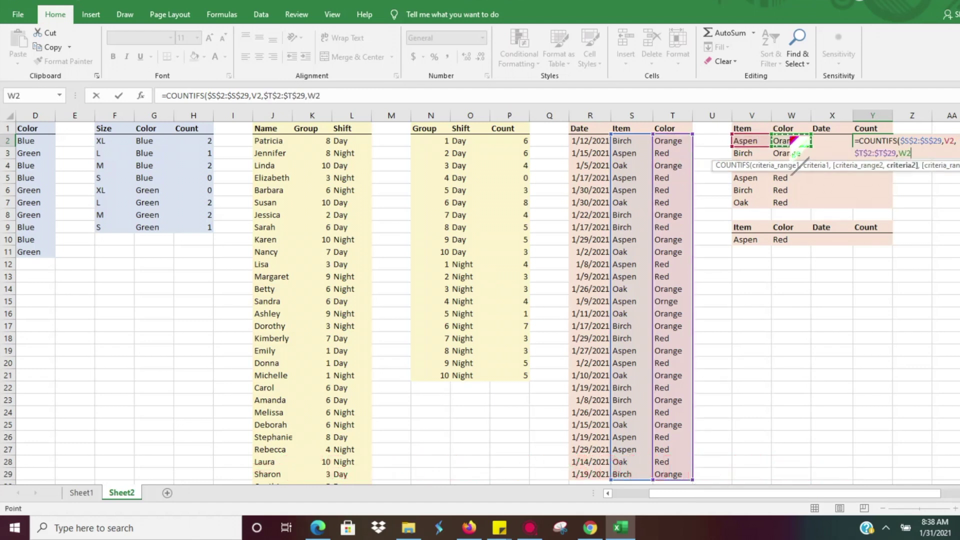
pyautogui.write(',')
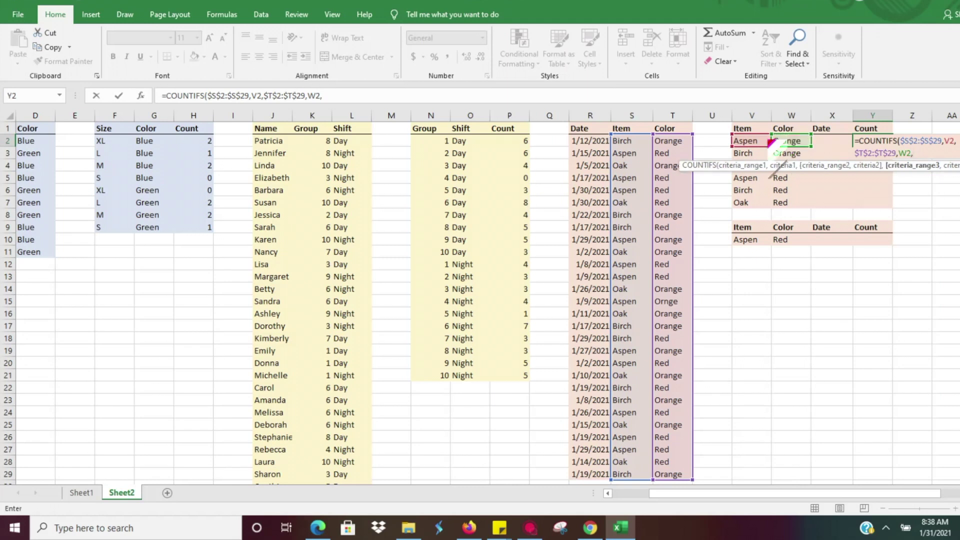
# Step: Add the absolute date range $R$2:$R$29 with the quoted date "1/29/2021" as the third criterion in the Y2 formula
pyautogui.click(600, 140)
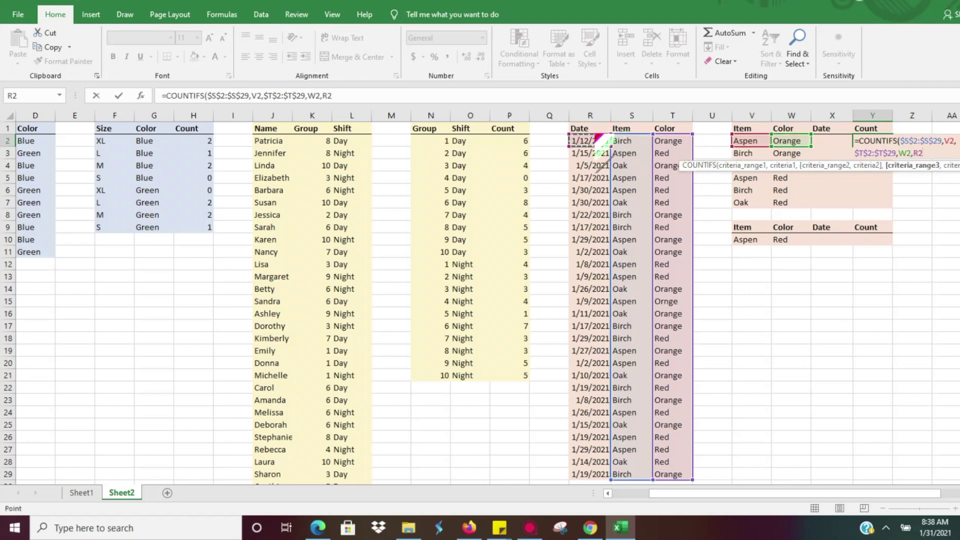
pyautogui.hotkey('ctrl', 'shift', 'Down')
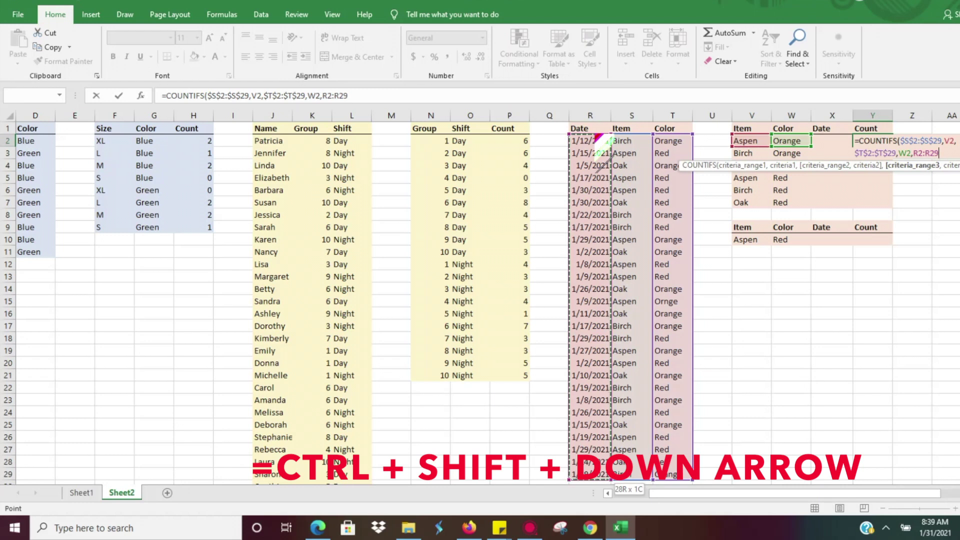
pyautogui.press('F4')
pyautogui.write(',')
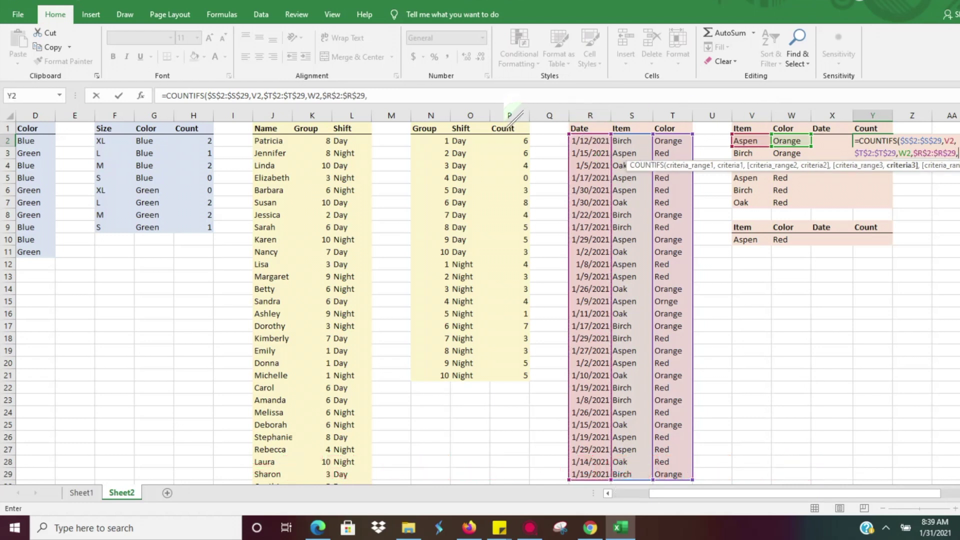
pyautogui.press('F2')
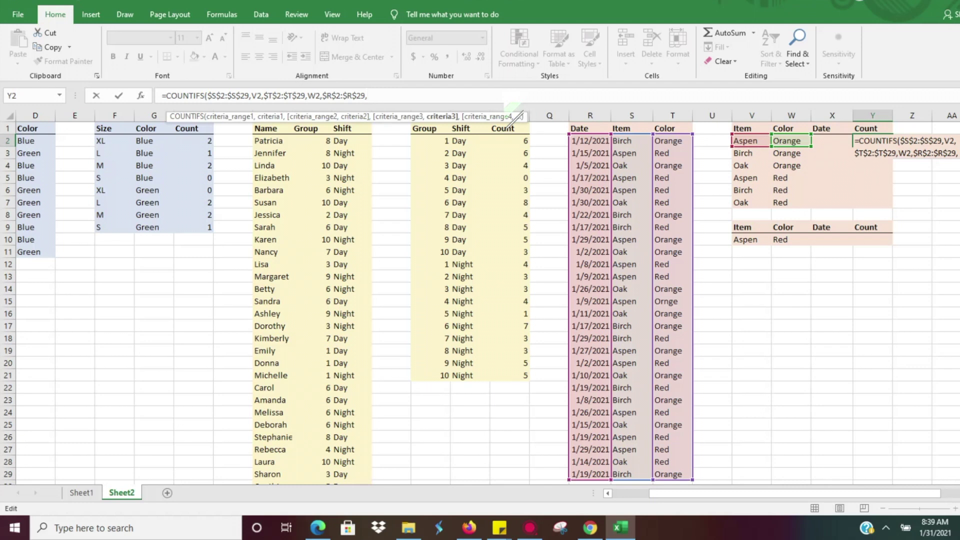
pyautogui.write('"')
pyautogui.write('1/29/')
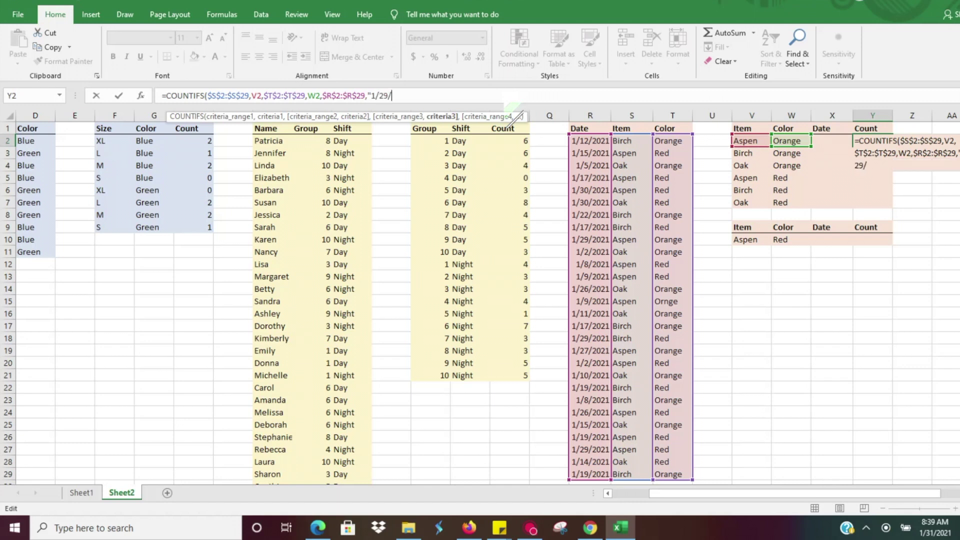
pyautogui.write('2021"')
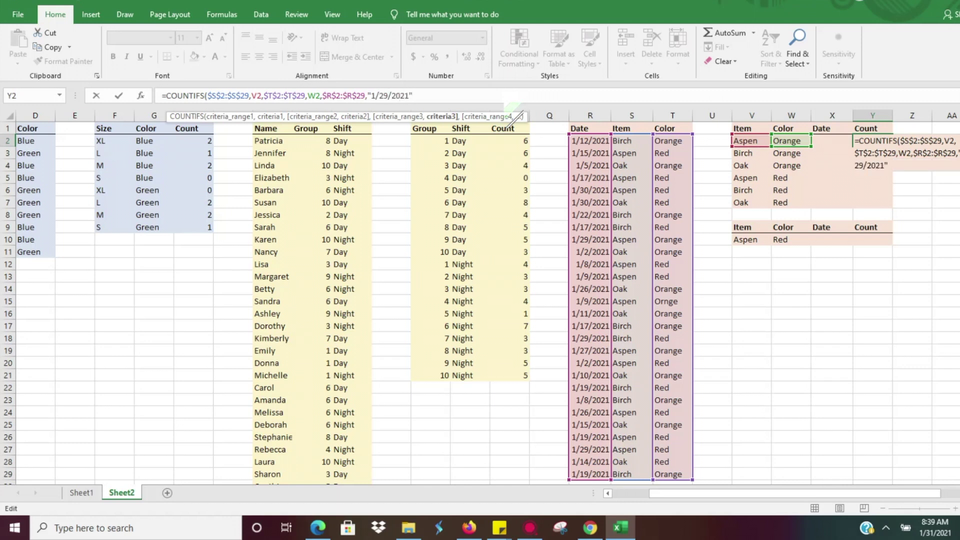
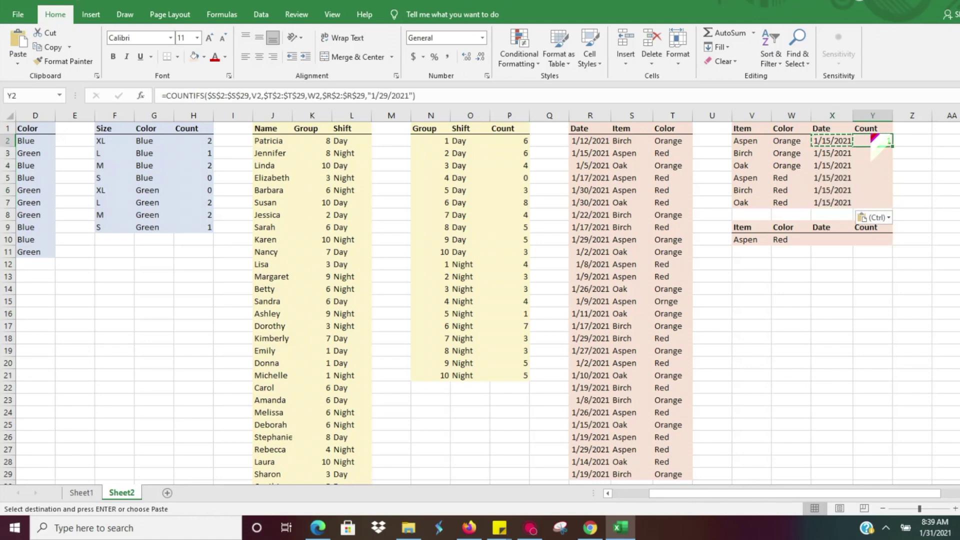
# Step: Replace the quoted date criterion in the Y2 formula with cell X2 and copy the formula down through Y7
pyautogui.moveTo(855, 165); pyautogui.dragTo(883, 166)
pyautogui.press('BackSpace')
pyautogui.click(830, 143)
pyautogui.press('Return')
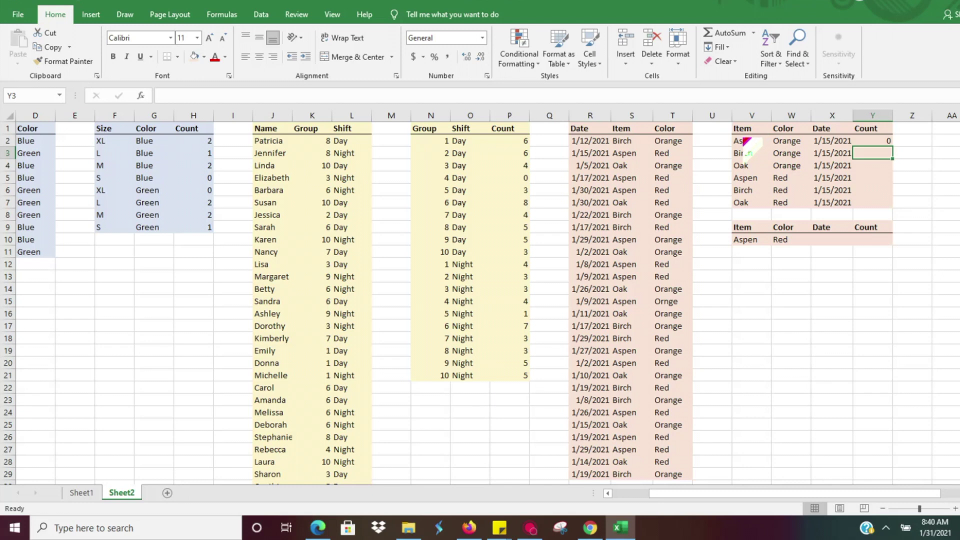
pyautogui.click(876, 141)
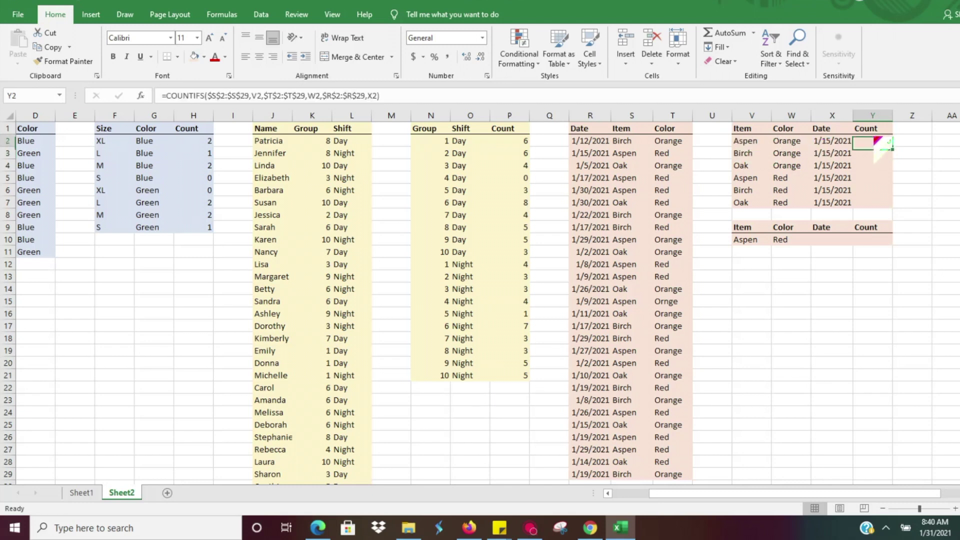
pyautogui.moveTo(892, 148); pyautogui.dragTo(889, 206)
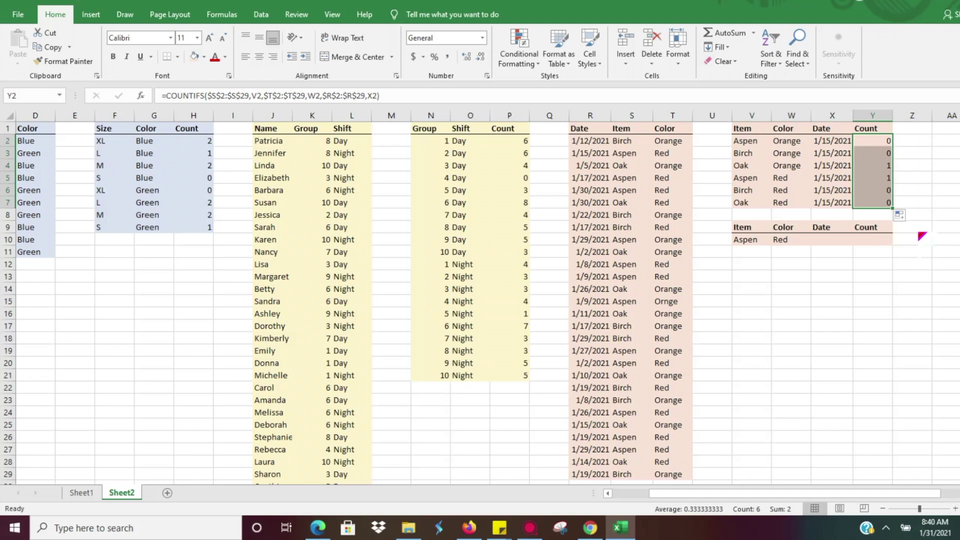
# Step: Start a COUNTIFS formula in Y10 with the absolute item range $S$2:$S$29 and cell V10 as its criterion
pyautogui.click(835, 239)
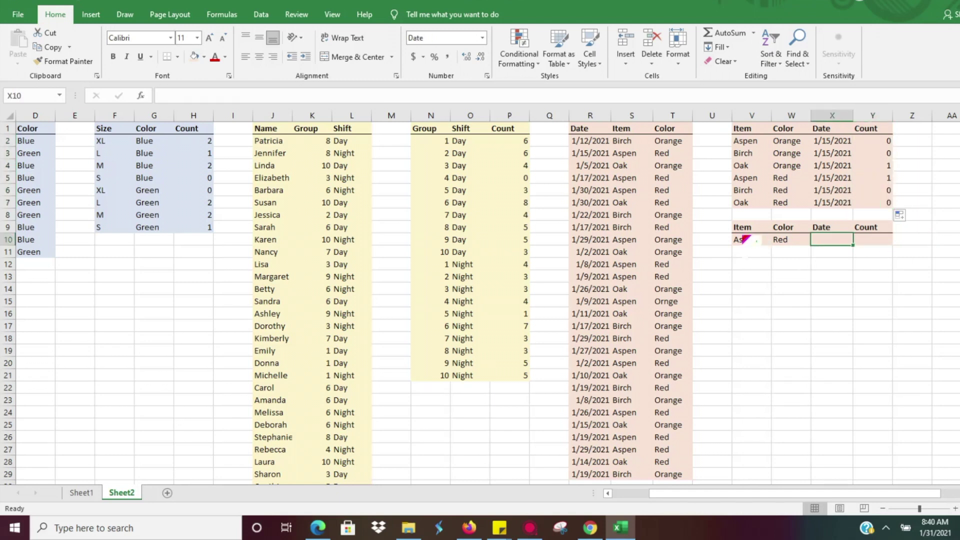
pyautogui.click(867, 239)
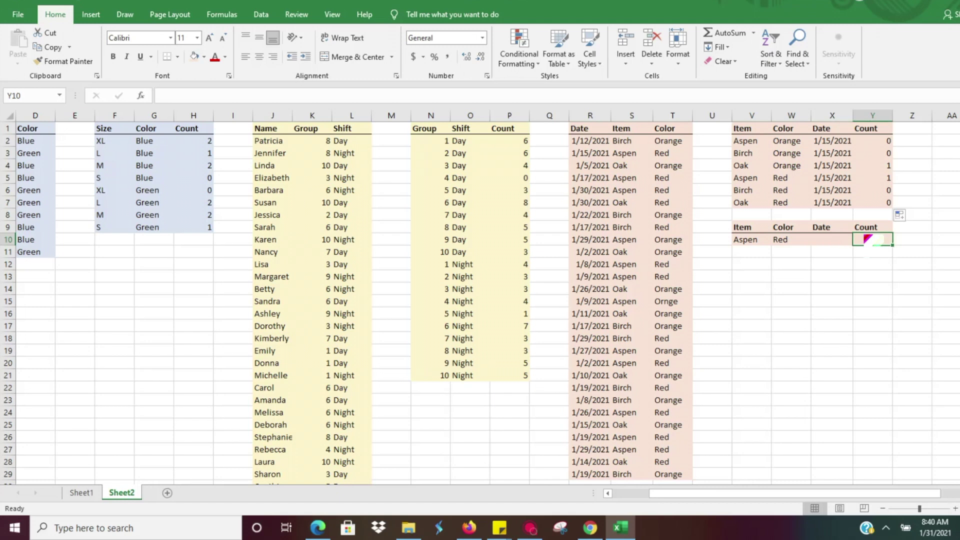
pyautogui.write('=countifs')
pyautogui.press('Tab')
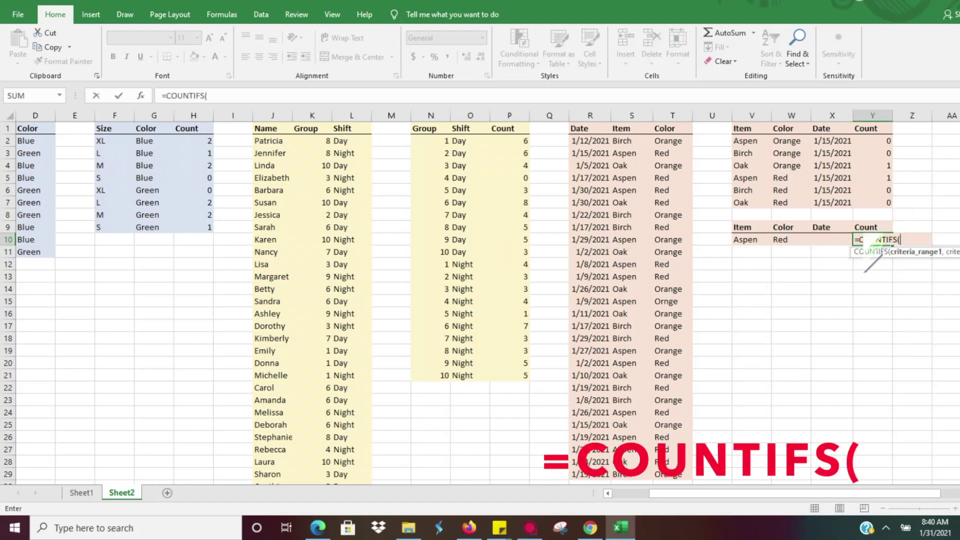
pyautogui.click(626, 142)
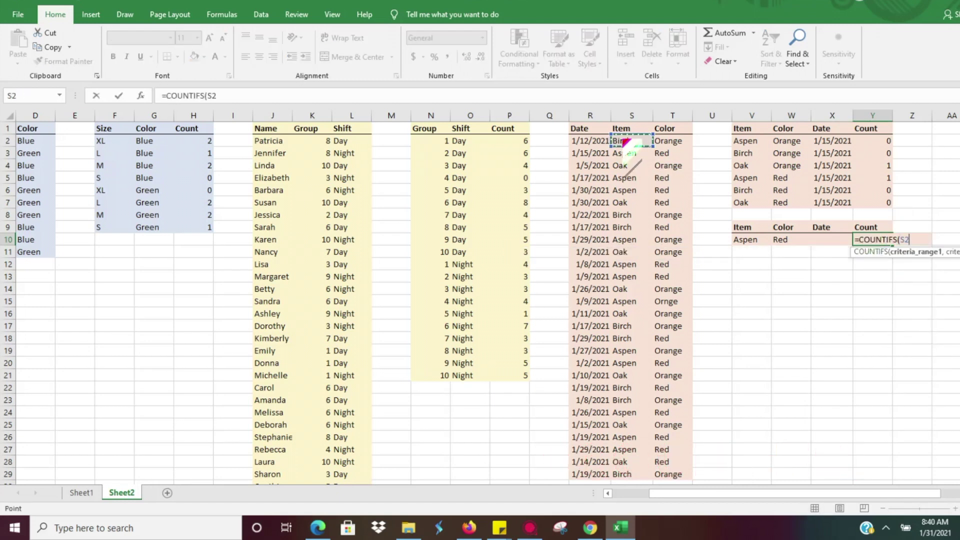
pyautogui.hotkey('ctrl', 'shift', 'Down')
pyautogui.press('F4')
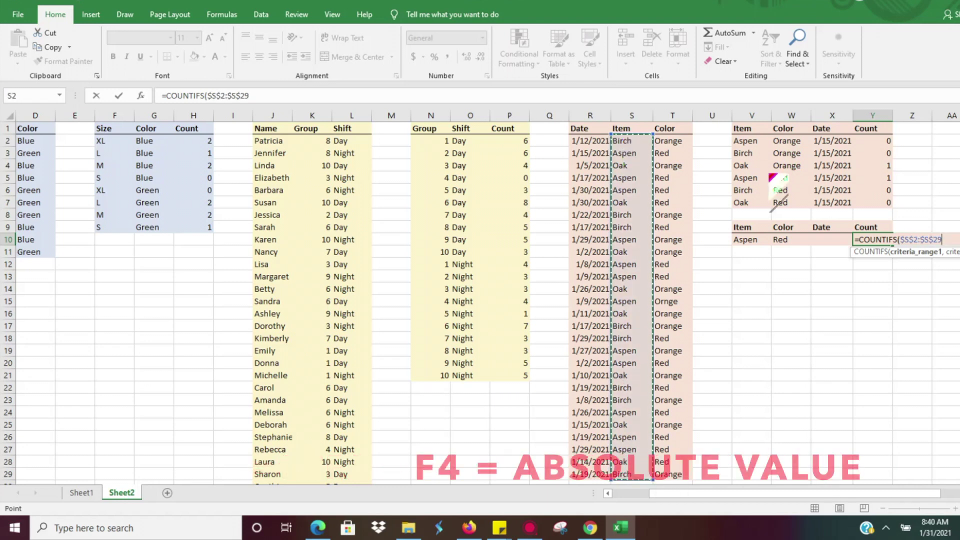
pyautogui.write(',')
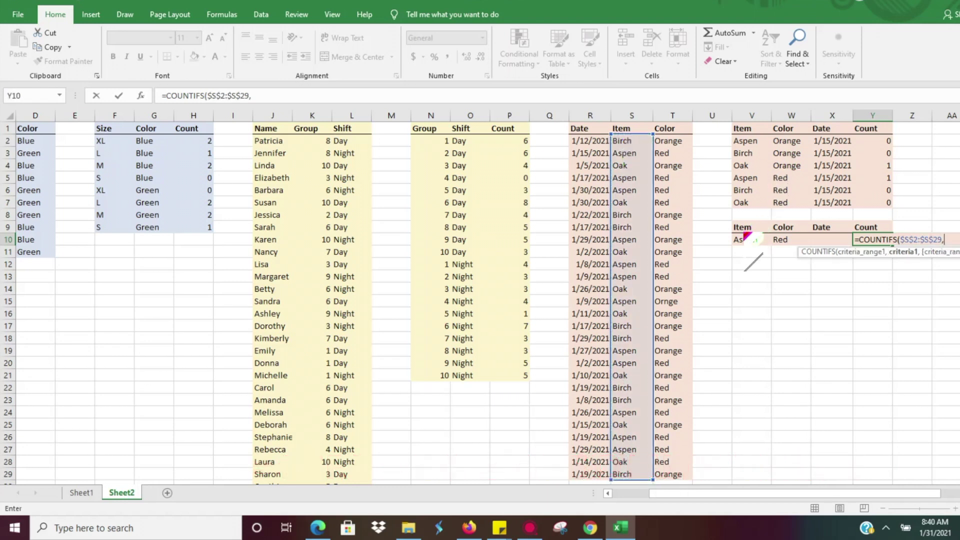
pyautogui.click(750, 239)
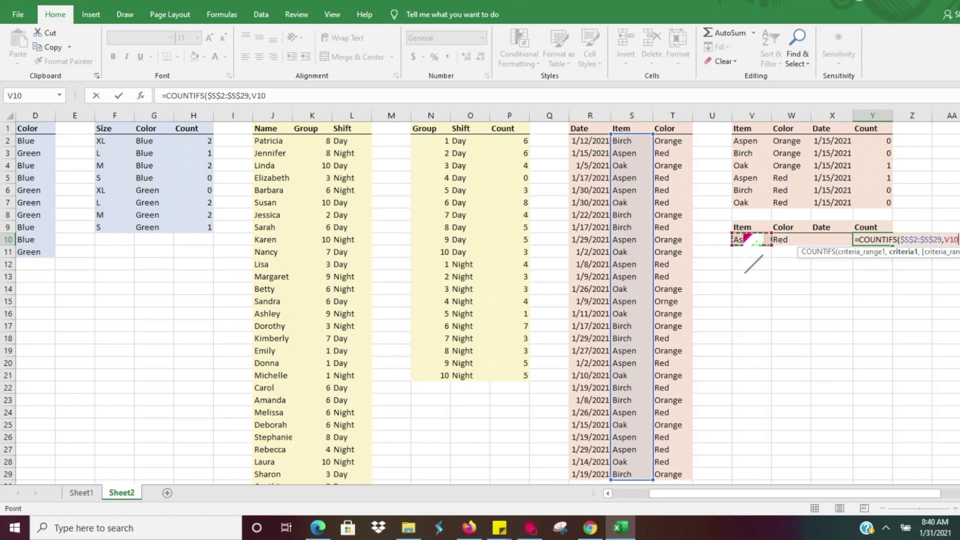
# Step: Add the absolute color range $T$2:$T$29 with cell W10 as the second criterion in the Y10 formula
pyautogui.write(',')
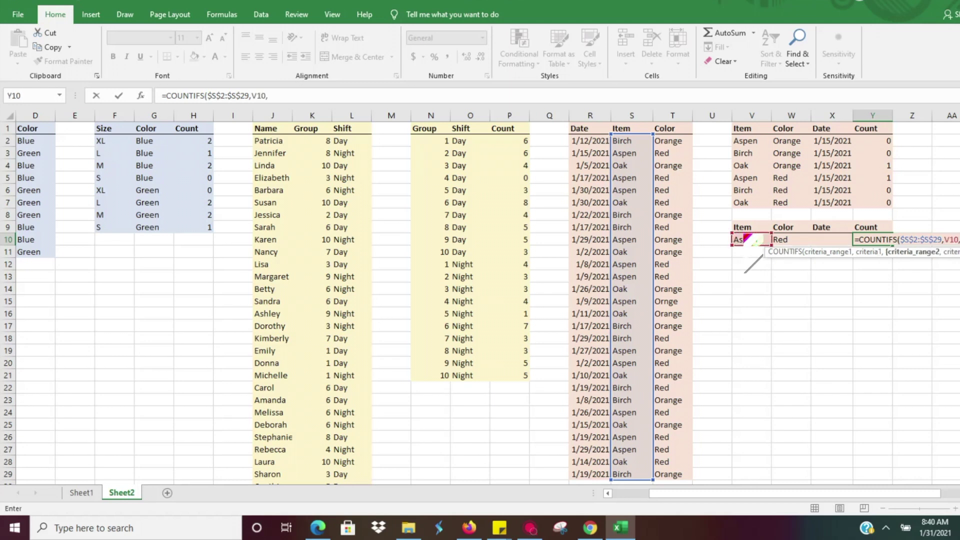
pyautogui.click(689, 145)
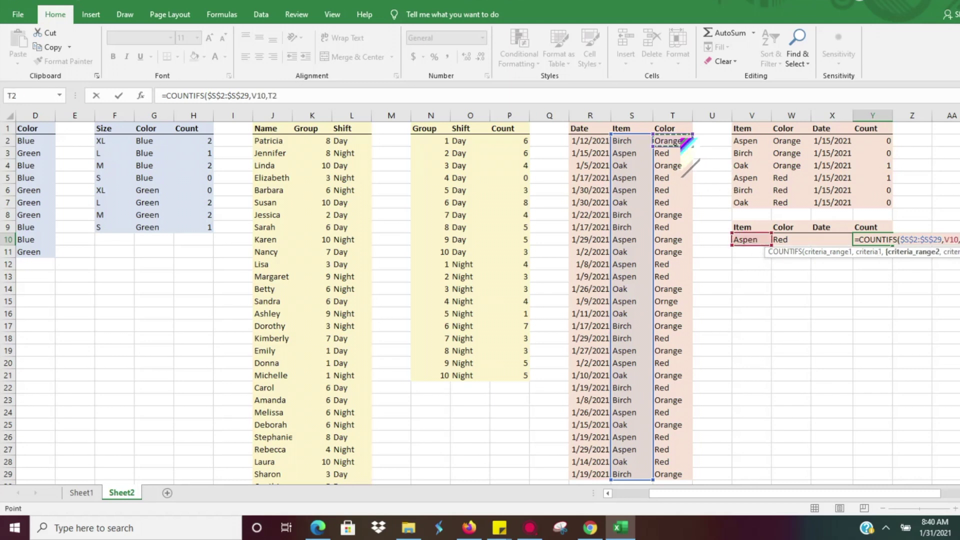
pyautogui.hotkey('ctrl', 'shift', 'Down')
pyautogui.press('F4')
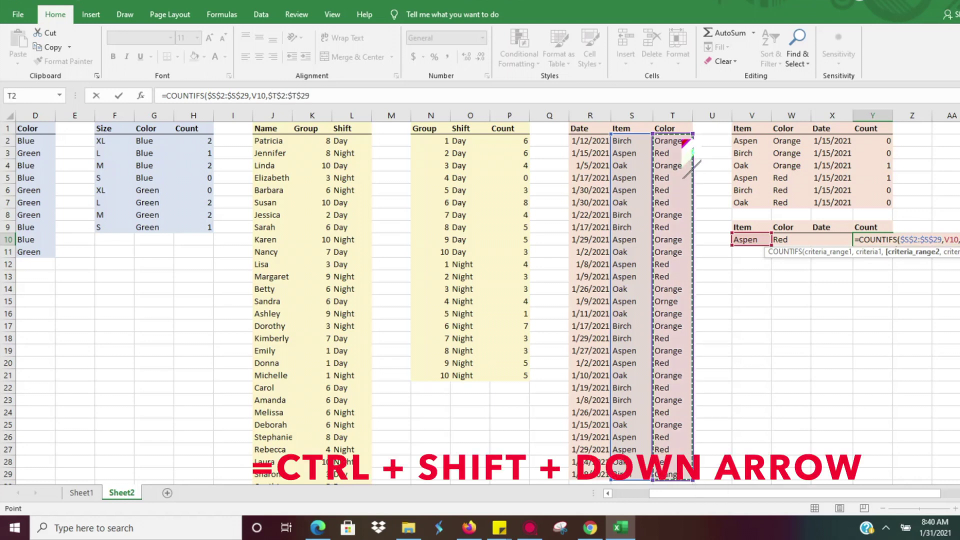
pyautogui.write(',')
pyautogui.click(790, 239)
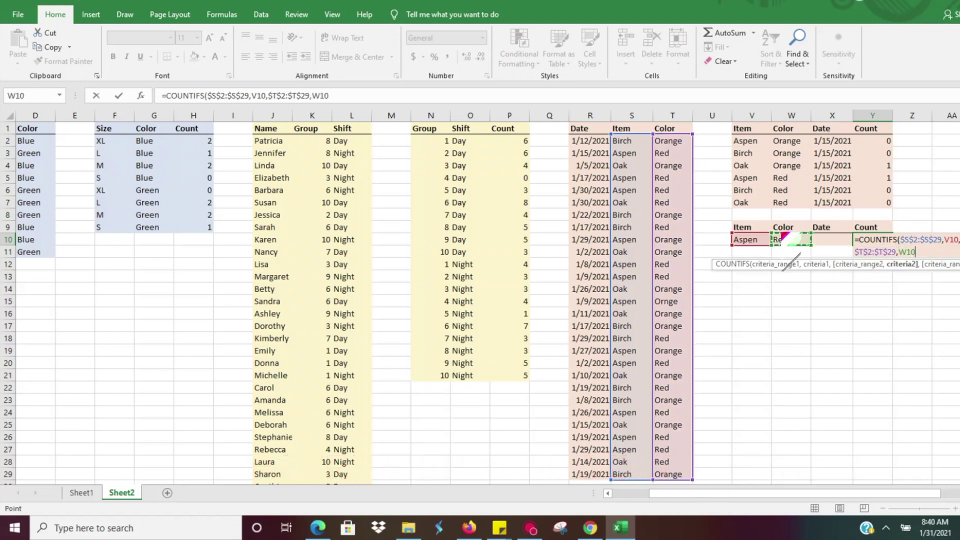
# Step: Complete the Y10 formula with the absolute date range $R$2:$R$29 and the quoted criterion ">1/15/2021"
pyautogui.write(',"')
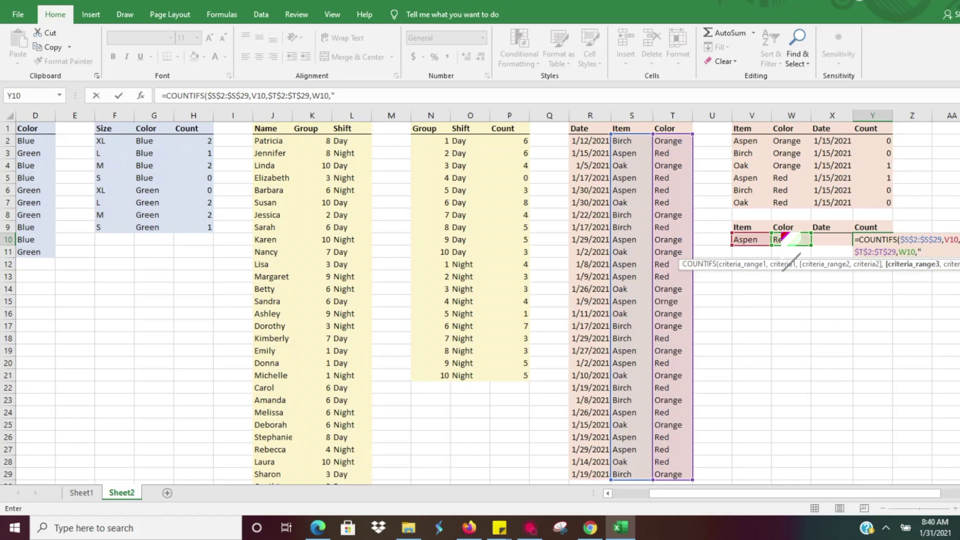
pyautogui.press('BackSpace')
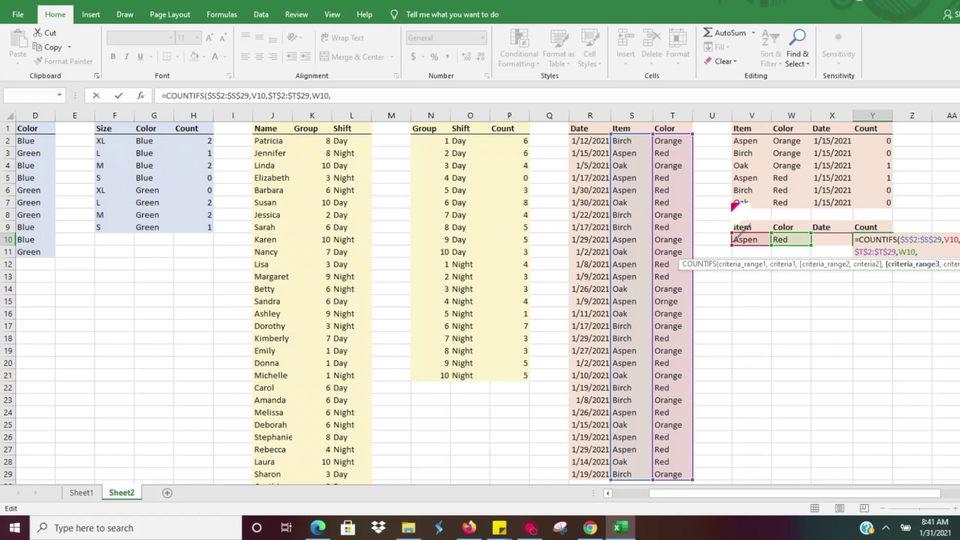
pyautogui.click(590, 141)
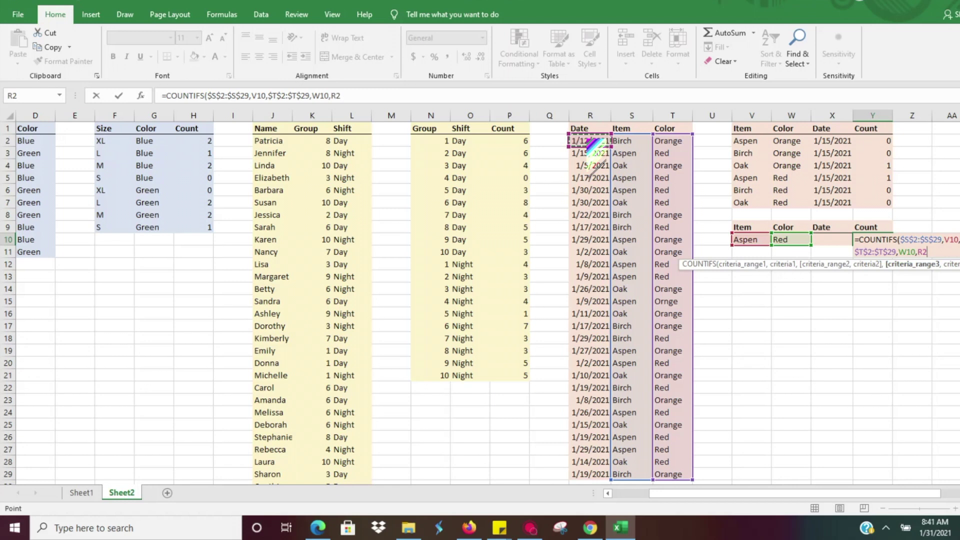
pyautogui.hotkey('ctrl', 'shift', 'Down')
pyautogui.press('F4')
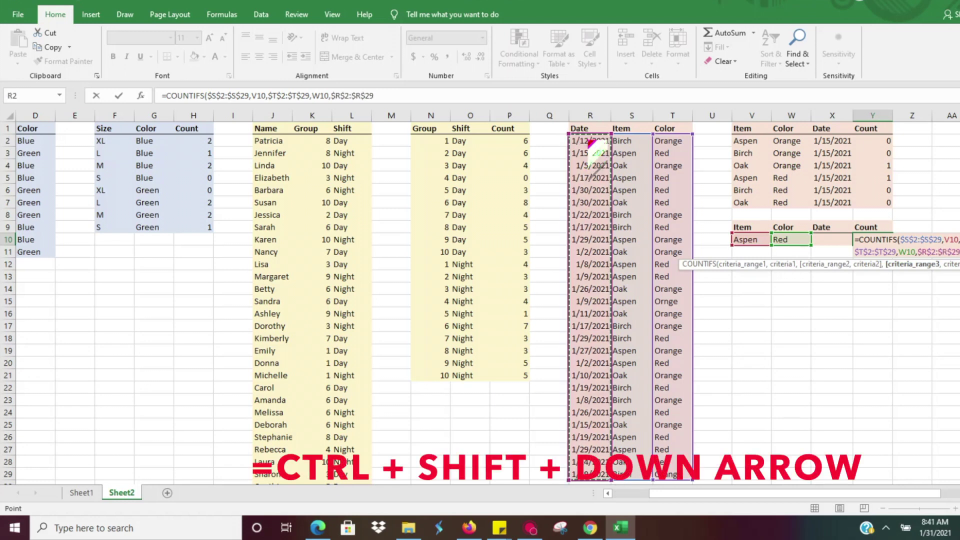
pyautogui.write(',')
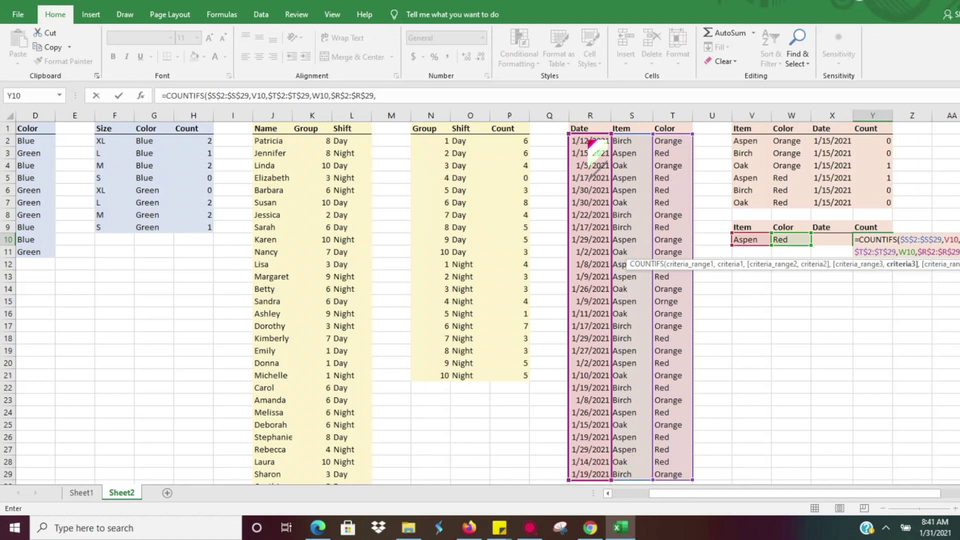
pyautogui.write('">')
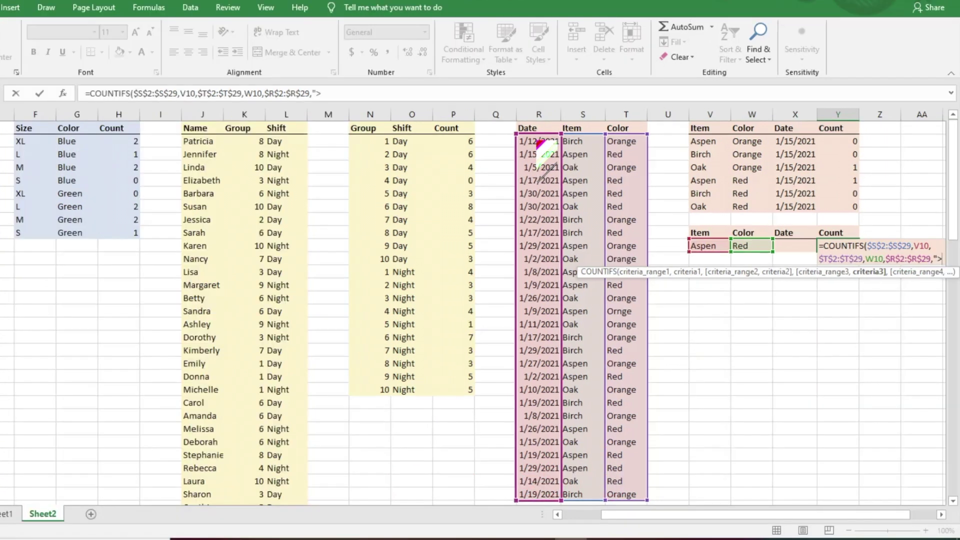
pyautogui.write('1/15/')
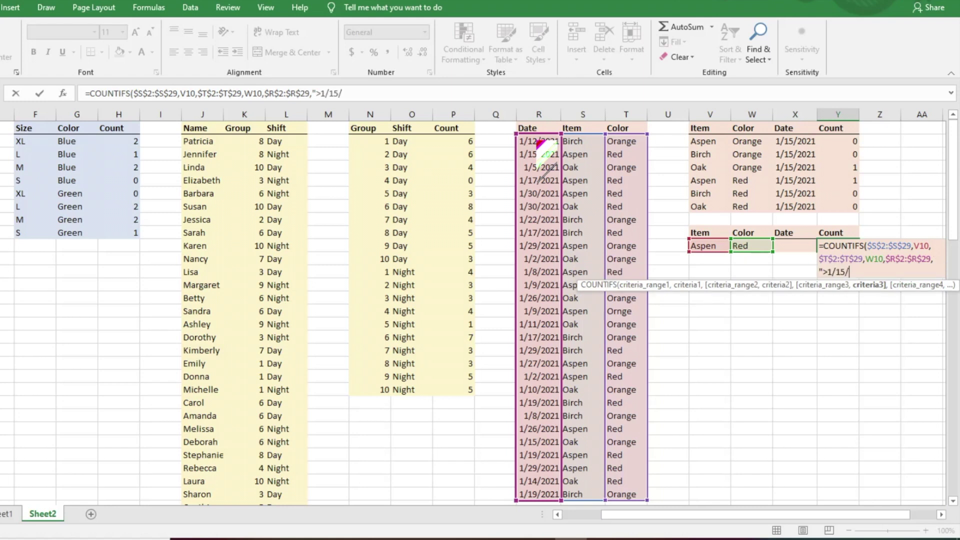
pyautogui.write('2021")')
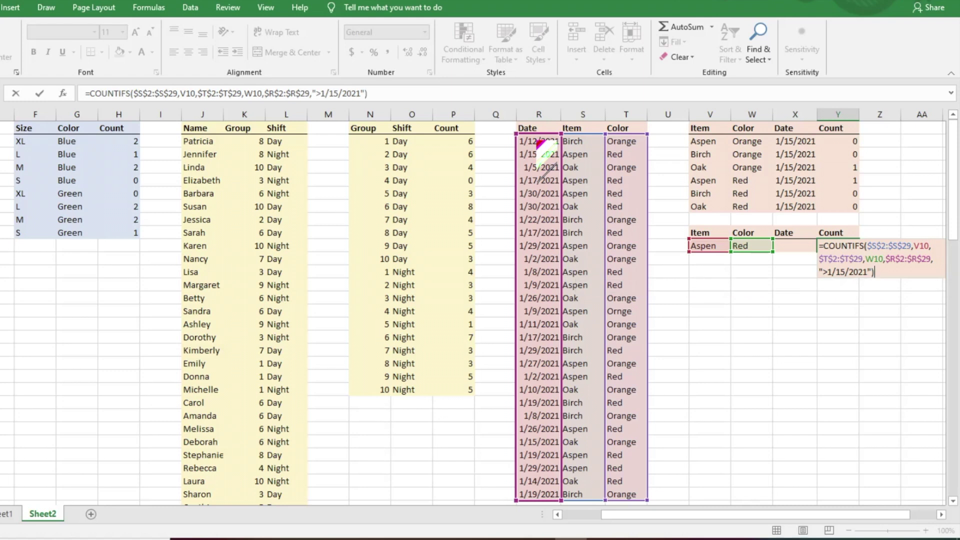
pyautogui.press('Return')
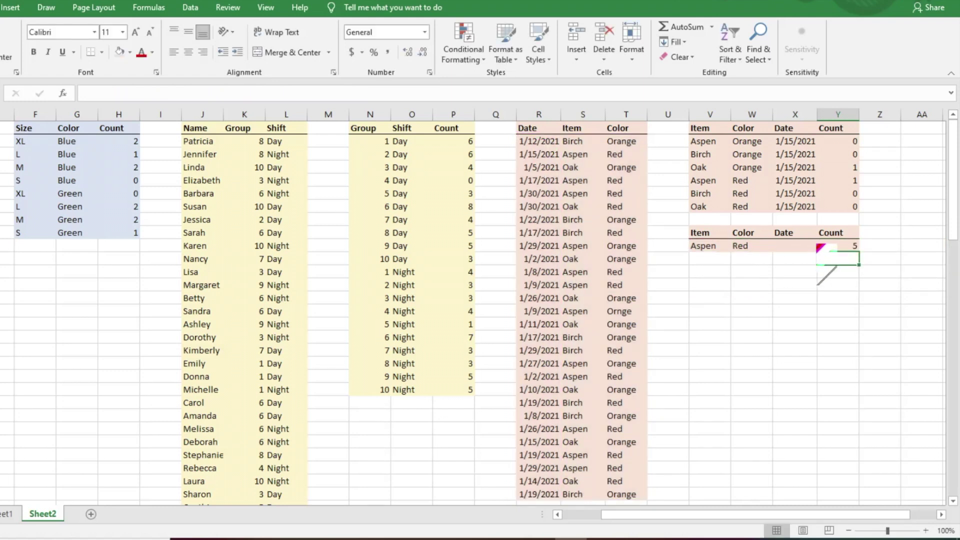
# Step: Replace the quoted date criterion in the Y10 formula with a reference to cell X10
pyautogui.click(822, 246)
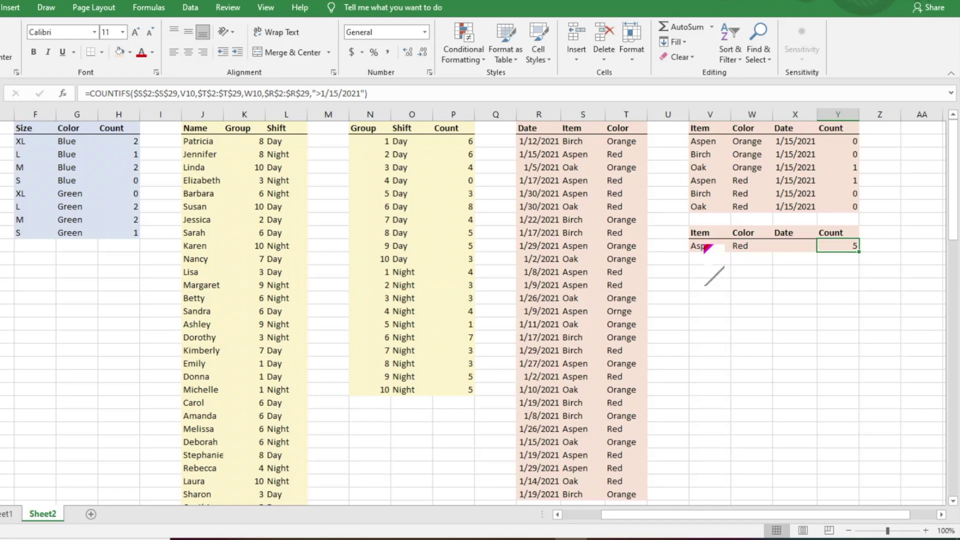
pyautogui.doubleClick(844, 248)
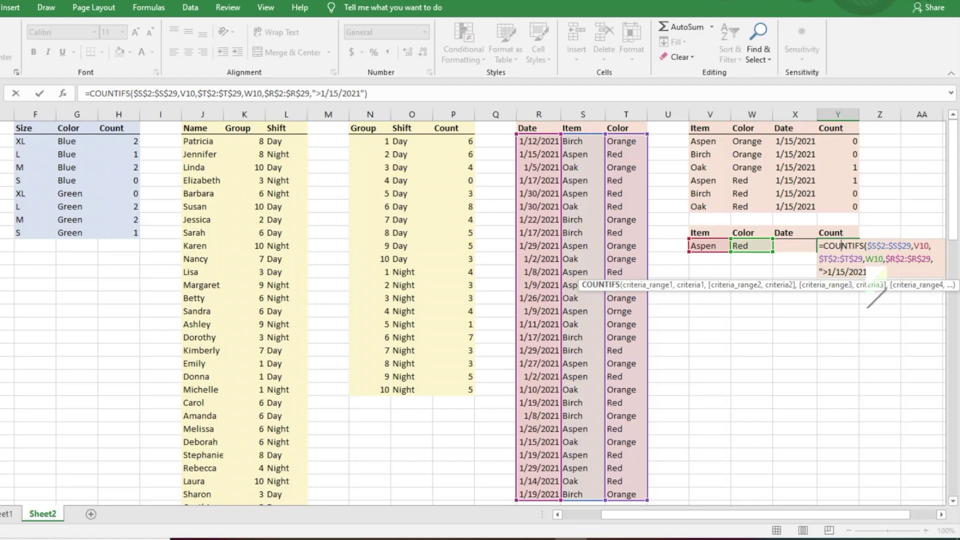
pyautogui.click(828, 271)
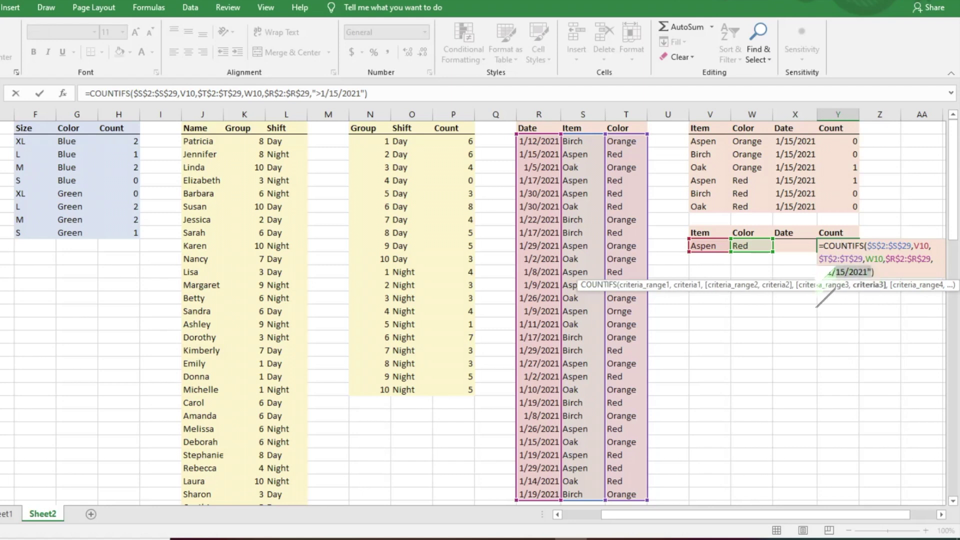
pyautogui.press('BackSpace')
pyautogui.click(794, 245)
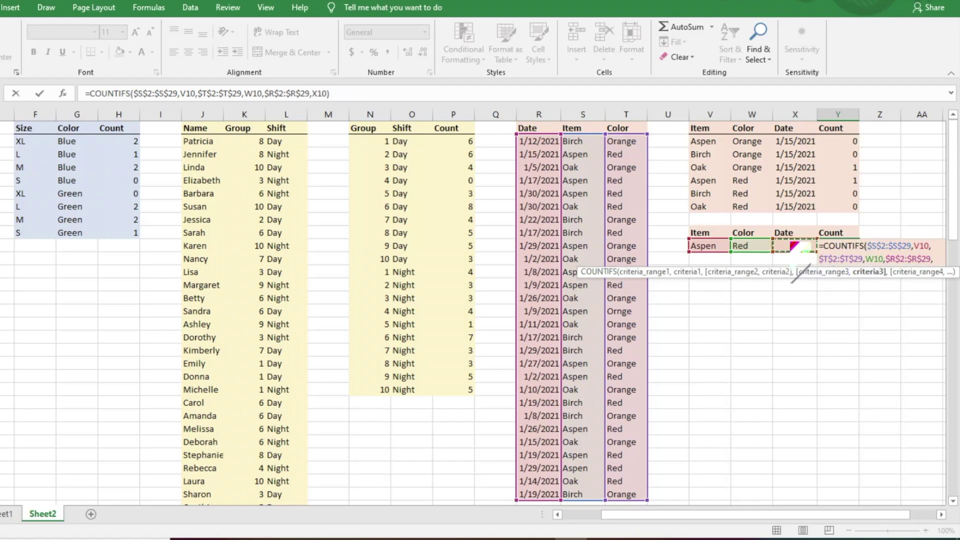
pyautogui.press('Return')
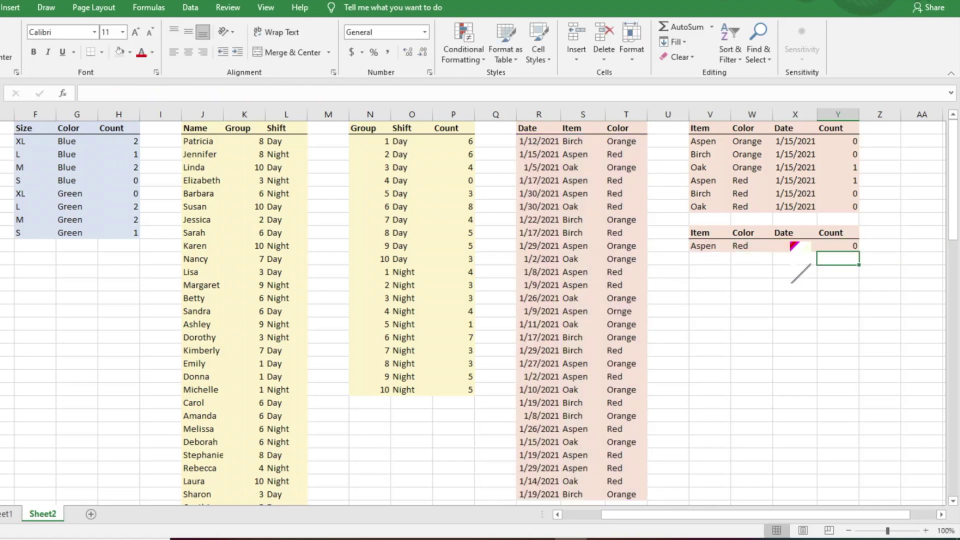
# Step: Enter the date criterion <1/15/2021 in cell X10 and fit column X to its contents
pyautogui.click(794, 246)
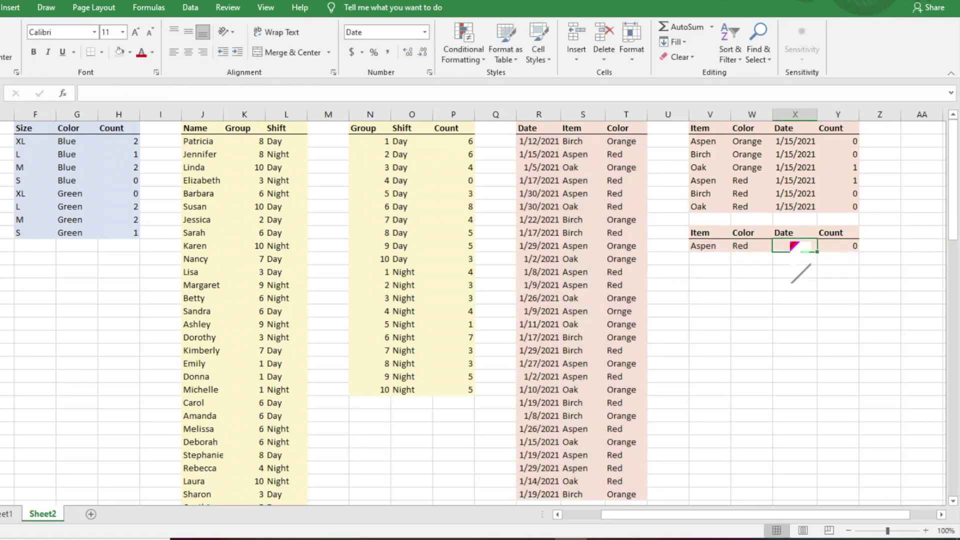
pyautogui.write('1/<')
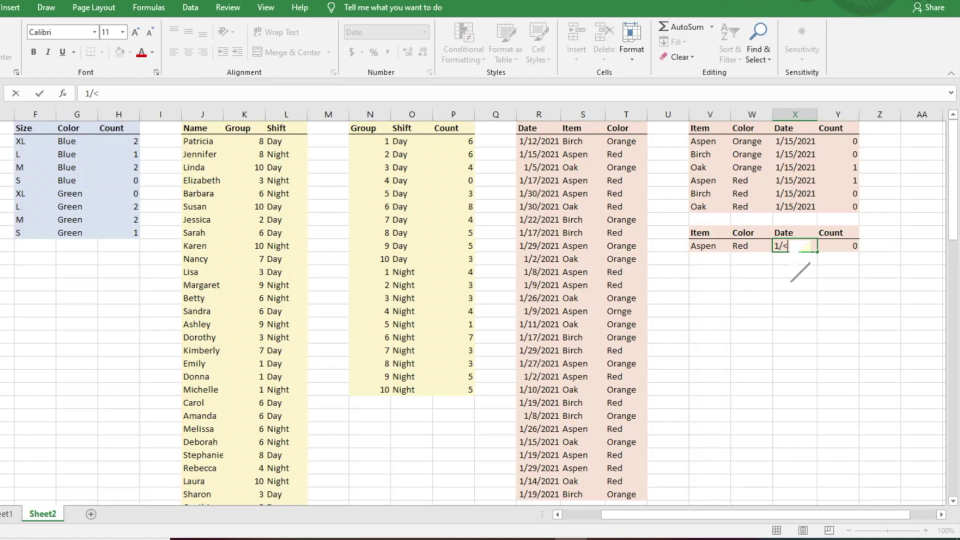
pyautogui.press('BackSpace')
pyautogui.press('BackSpace')
pyautogui.press('BackSpace')
pyautogui.write('<1/15/2021')
pyautogui.press('Return')
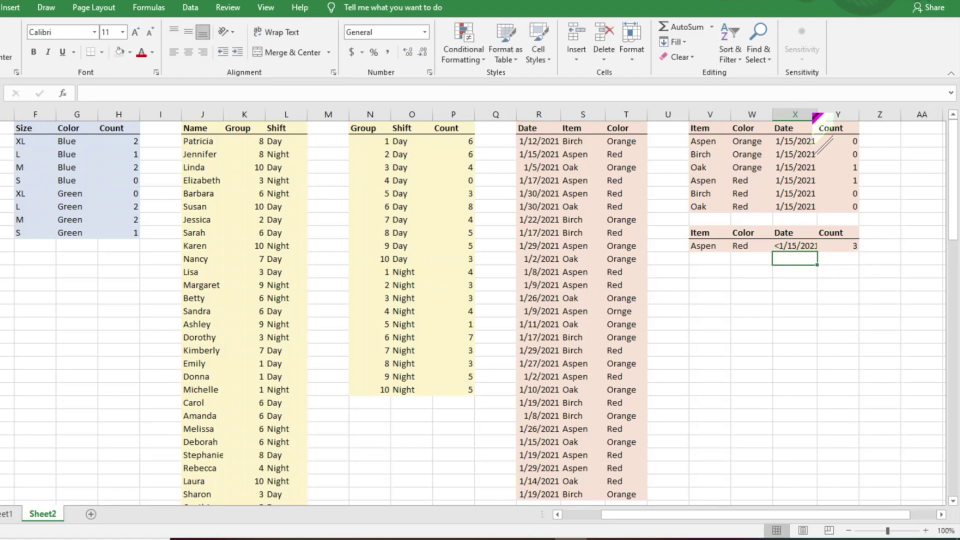
pyautogui.doubleClick(817, 114)
# Step: Change the date criterion in X10 to <=1/15/2021 and fit column X to the longer entry
pyautogui.doubleClick(790, 246)
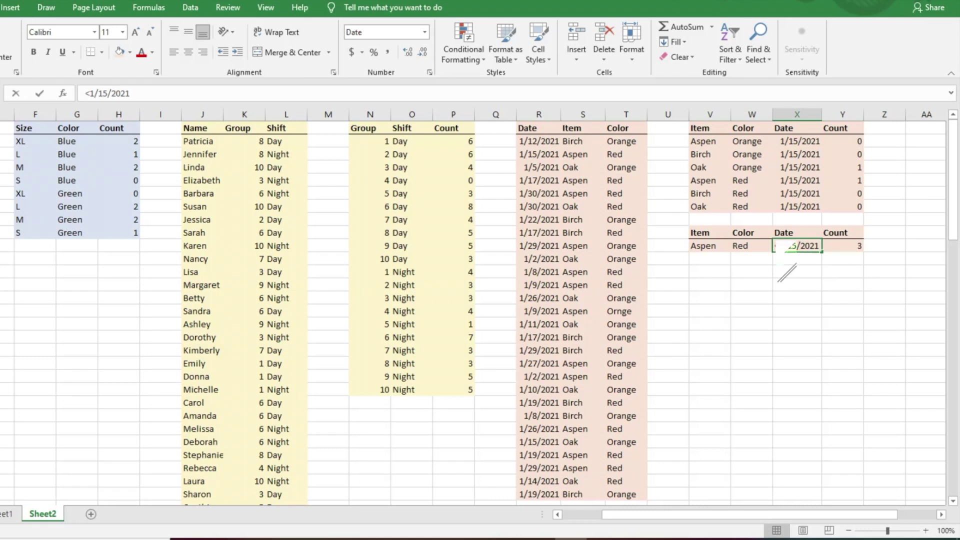
pyautogui.write('=')
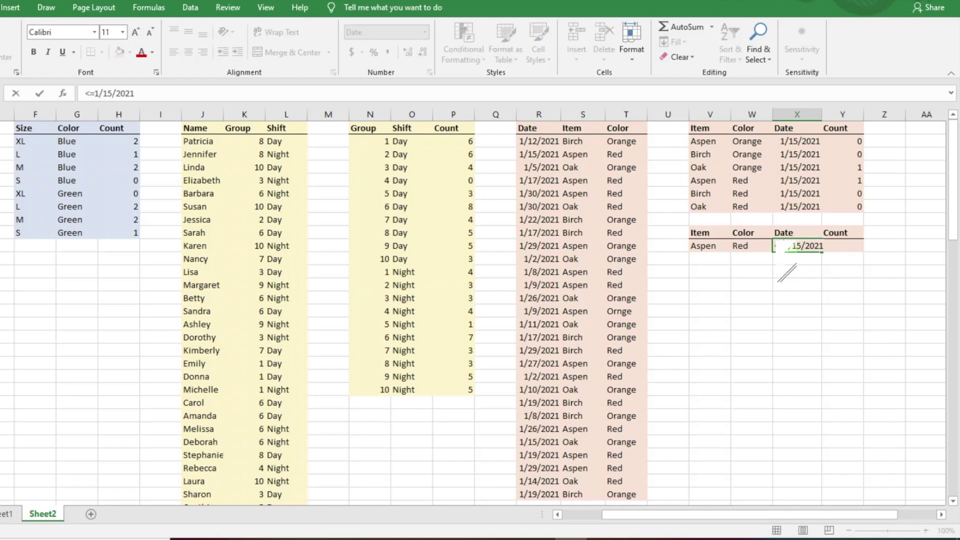
pyautogui.press('Return')
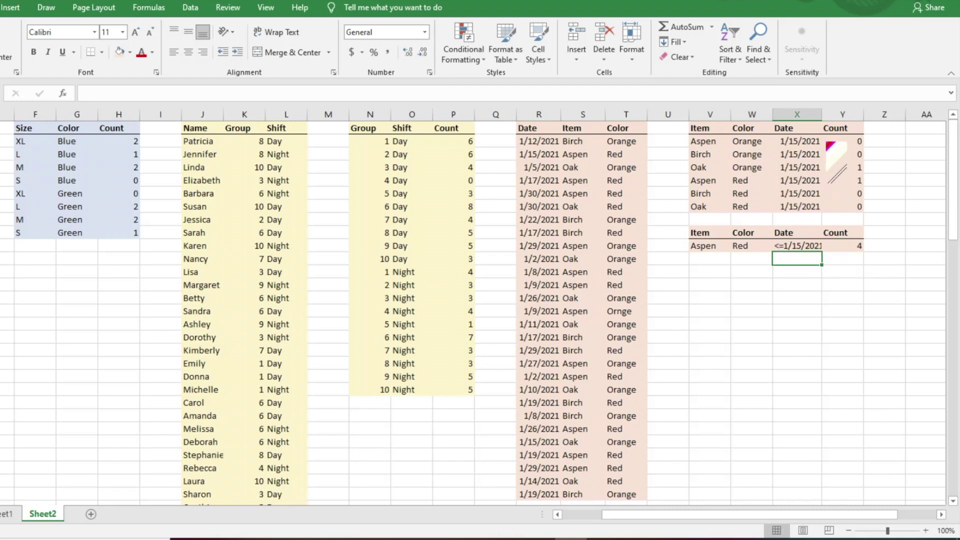
pyautogui.doubleClick(821, 114)
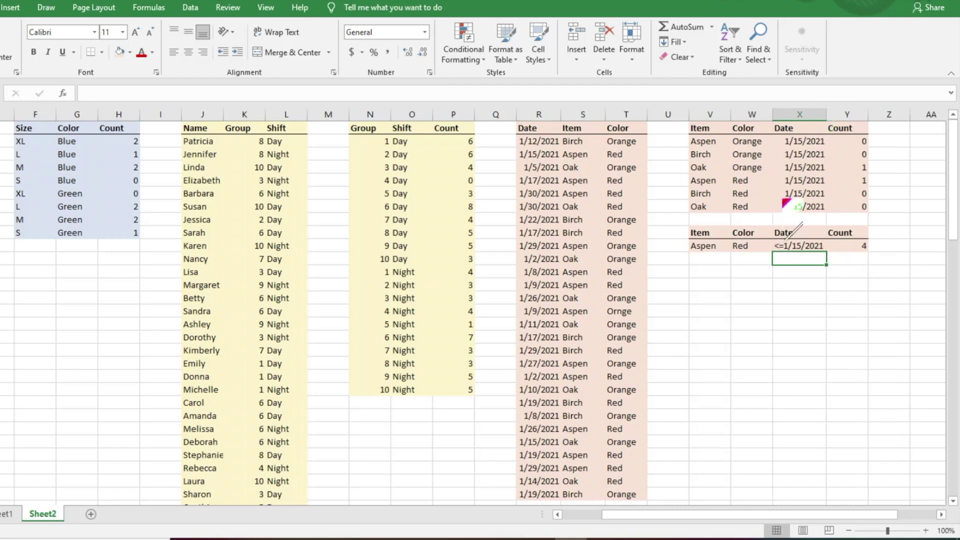
# Step: Change the comparison operator in X10 so the date criterion reads >=1/15/2021
pyautogui.doubleClick(799, 245)
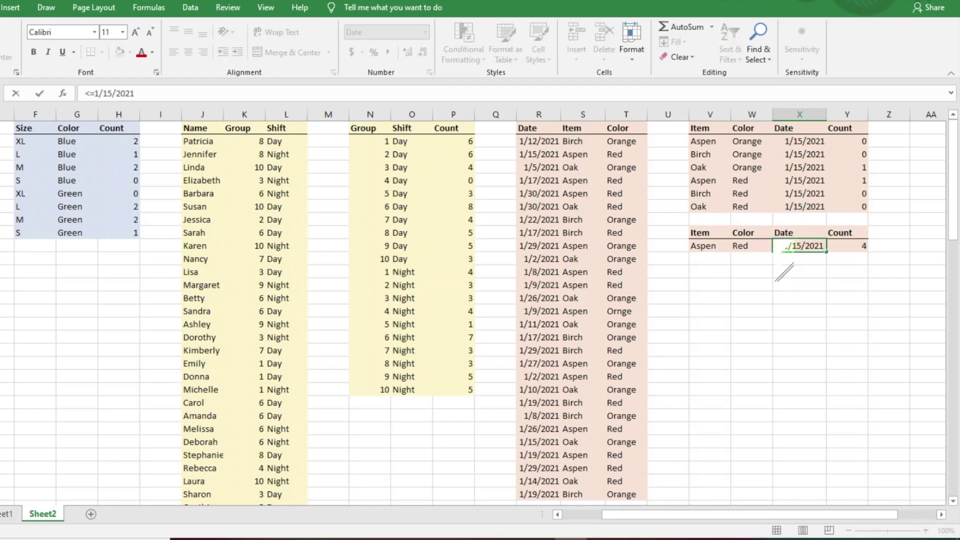
pyautogui.press('BackSpace')
pyautogui.write('>')
pyautogui.press('Return')
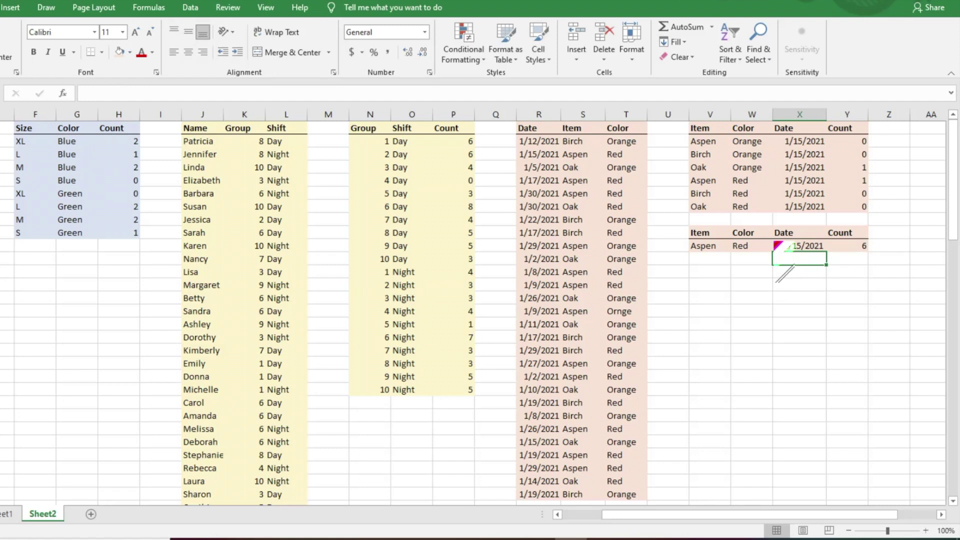
pyautogui.click(776, 245)
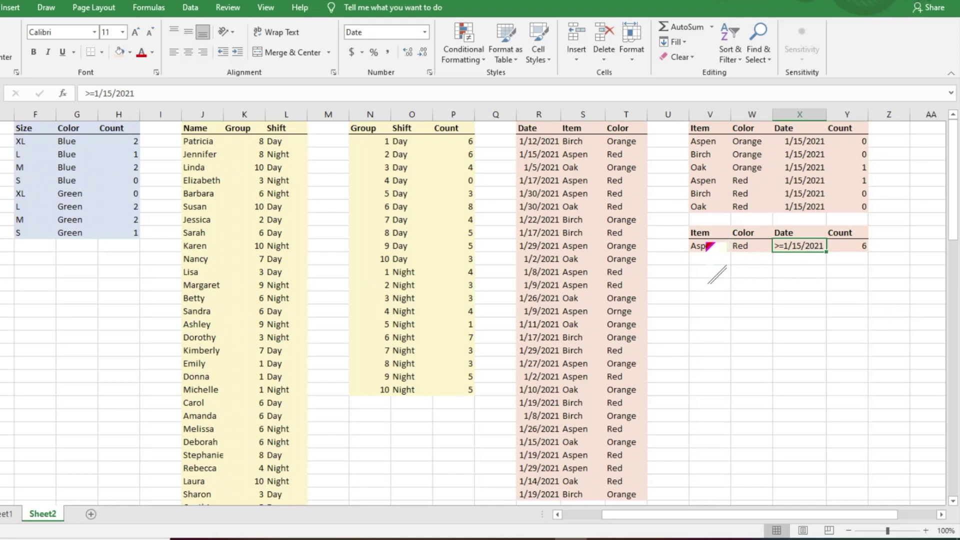
# Step: Change the criteria in row 10 to item Oak in V10 and color Orange in W10
pyautogui.click(708, 246)
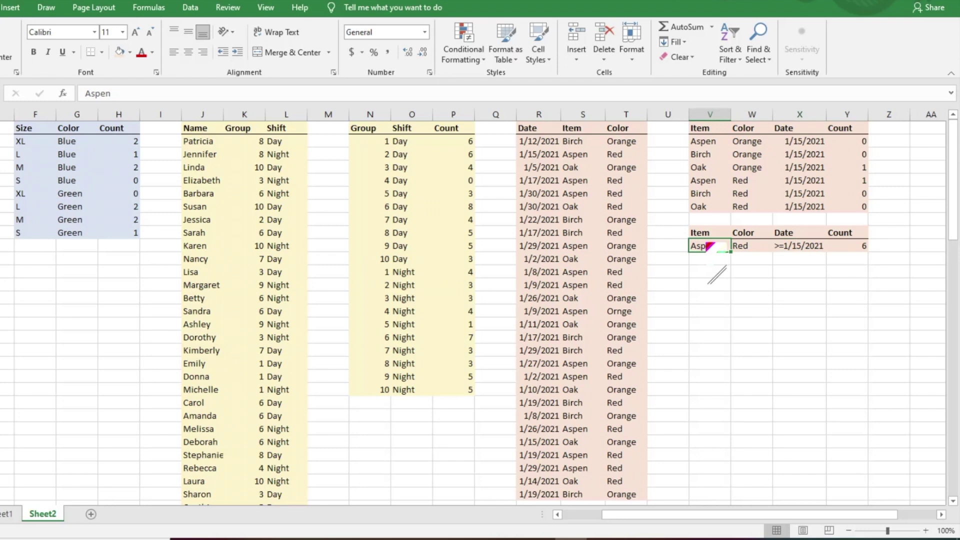
pyautogui.write('Oak')
pyautogui.press('Return')
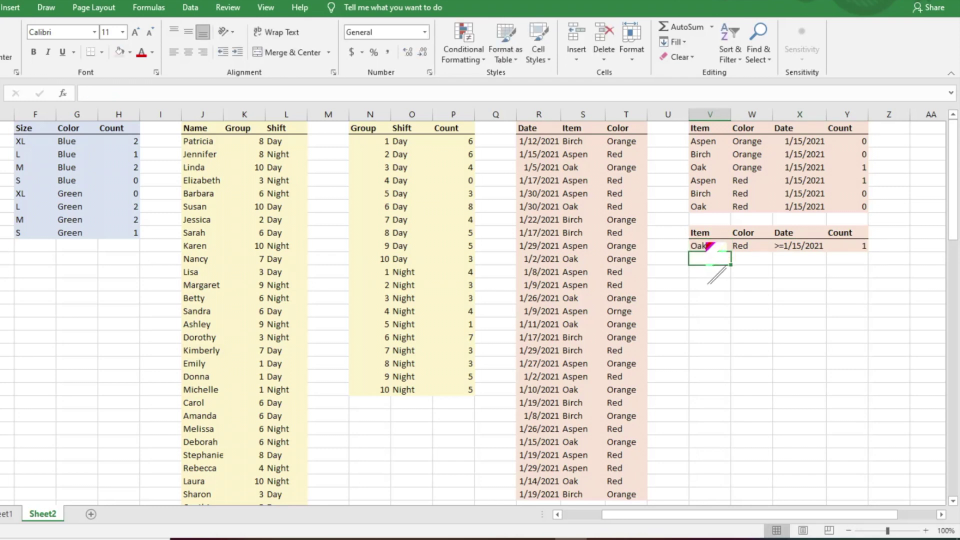
pyautogui.click(735, 247)
pyautogui.press('BackSpace')
pyautogui.press('BackSpace')
pyautogui.press('BackSpace')
pyautogui.write('Orange')
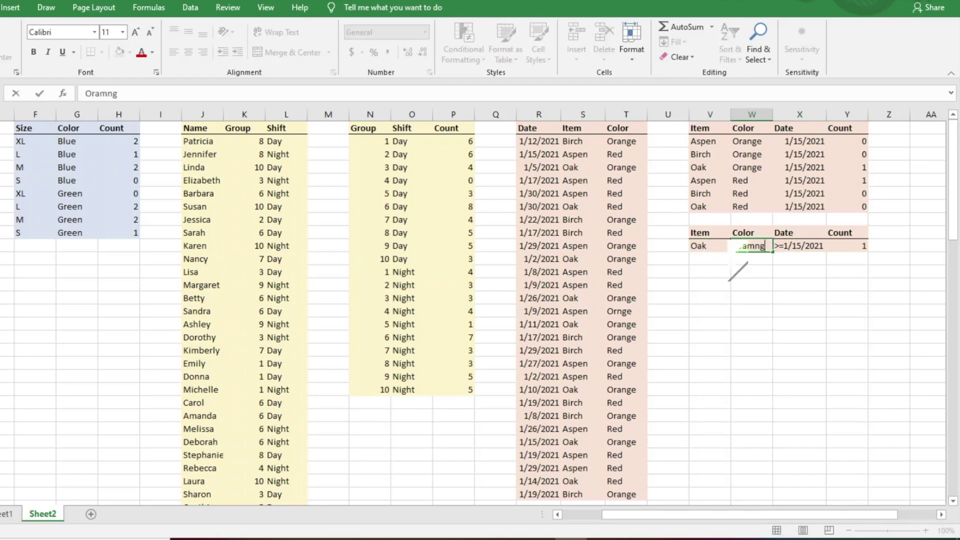
pyautogui.press('Return')
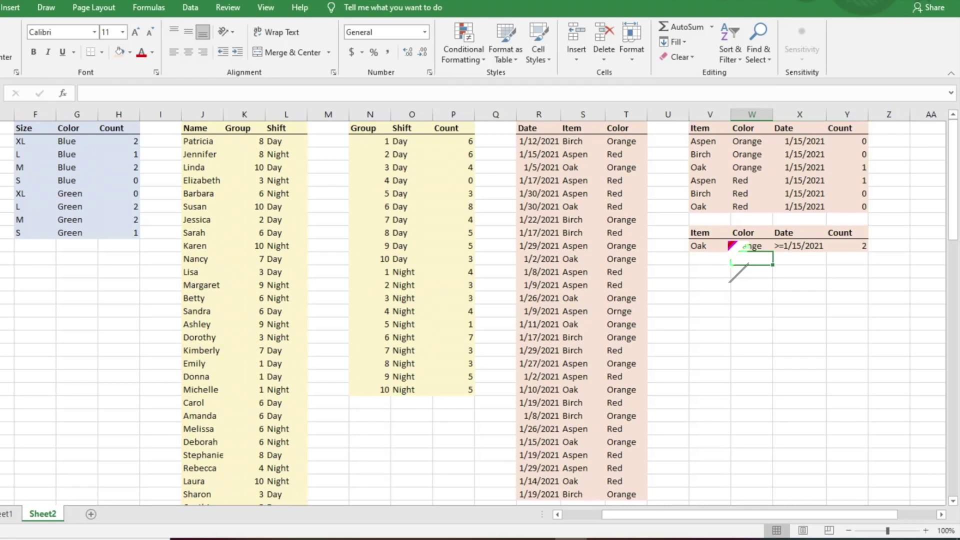
# Step: Set the date criterion in X2 to 1/28/2021
pyautogui.click(800, 141)
pyautogui.write('1/28')
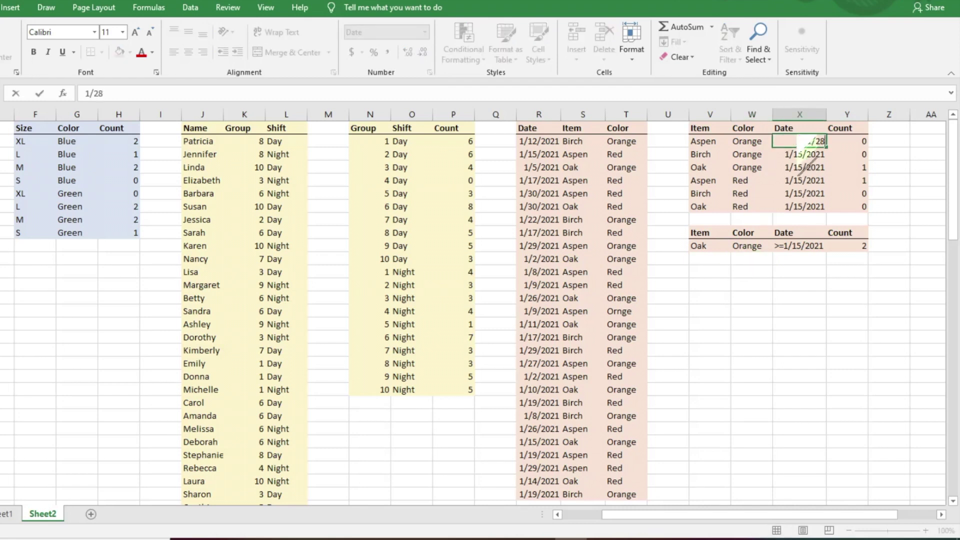
pyautogui.write('/2021')
pyautogui.press('Return')
pyautogui.doubleClick(803, 154)
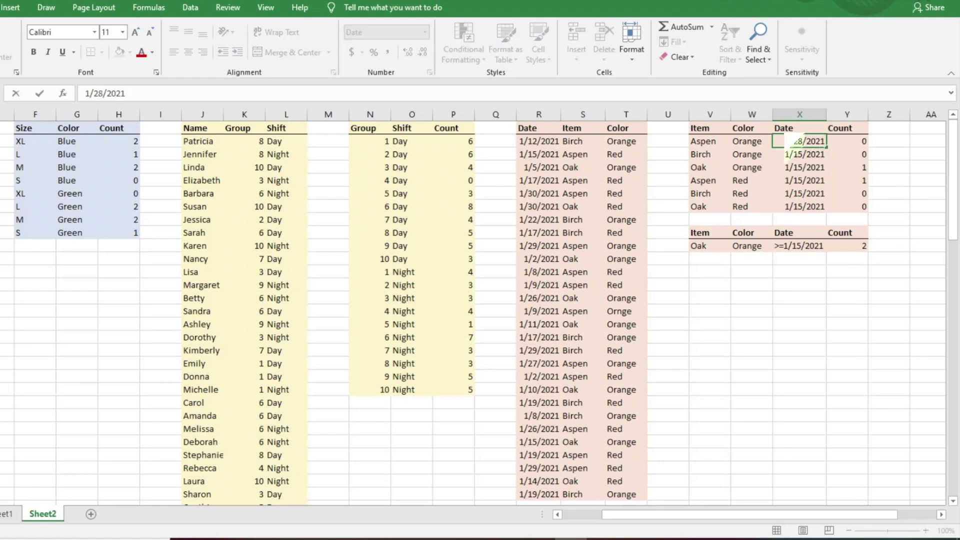
pyautogui.press('Return')
# Step: Copy the 1/28/2021 date from X2 down through X7
pyautogui.click(800, 142)
pyautogui.hotkey('ctrl', 'c')
pyautogui.hotkey('shift', 'Down')
pyautogui.hotkey('shift', 'Down')
pyautogui.hotkey('shift', 'Down')
pyautogui.hotkey('shift', 'Down')
pyautogui.hotkey('shift', 'Down')
pyautogui.hotkey('ctrl', 'v')
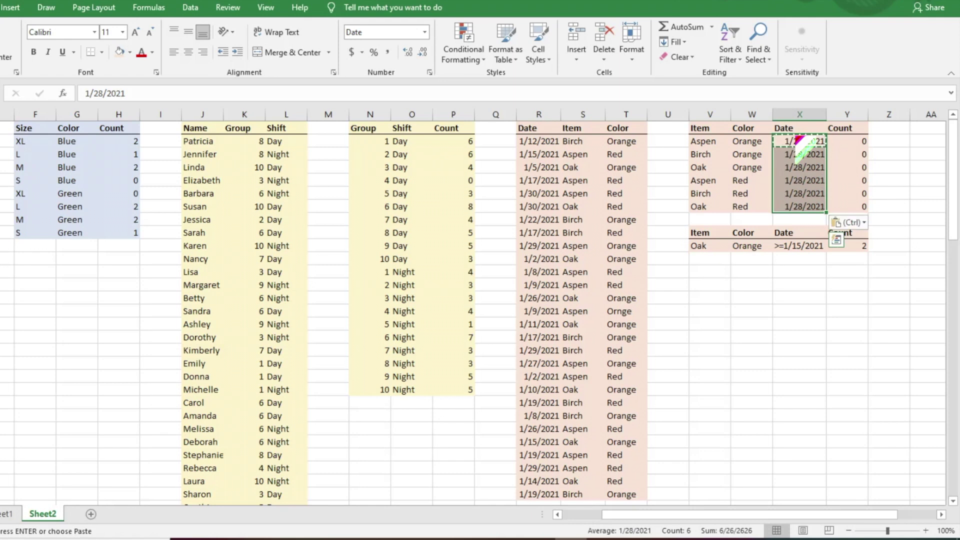
# Step: Set the date criterion in X2 to 1/9/2021
pyautogui.click(800, 143)
pyautogui.write('1/9/202')
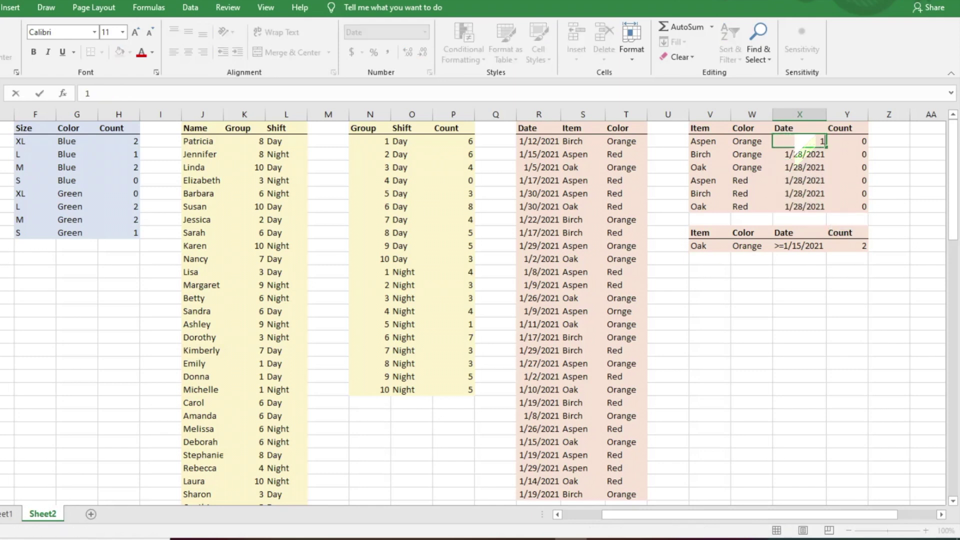
pyautogui.write('1')
pyautogui.press('Return')
# Step: Copy the 1/9/2021 date from X2 down through X7, then clear the copy selection
pyautogui.press('Up')
pyautogui.hotkey('ctrl', 'c')
pyautogui.hotkey('shift', 'Down')
pyautogui.hotkey('shift', 'Down')
pyautogui.hotkey('shift', 'Down')
pyautogui.hotkey('shift', 'Down')
pyautogui.hotkey('shift', 'Down')
pyautogui.hotkey('ctrl', 'v')
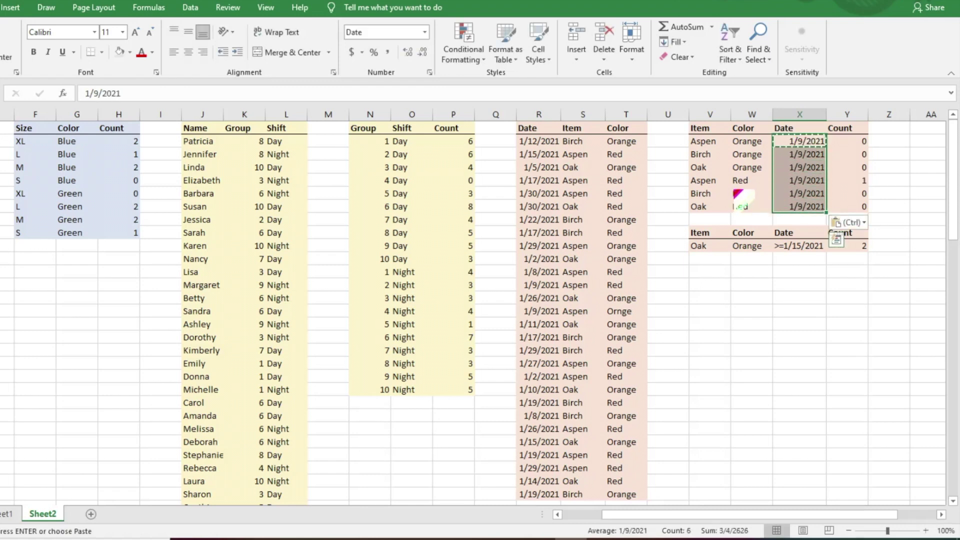
pyautogui.press('Escape')
pyautogui.click(796, 285)
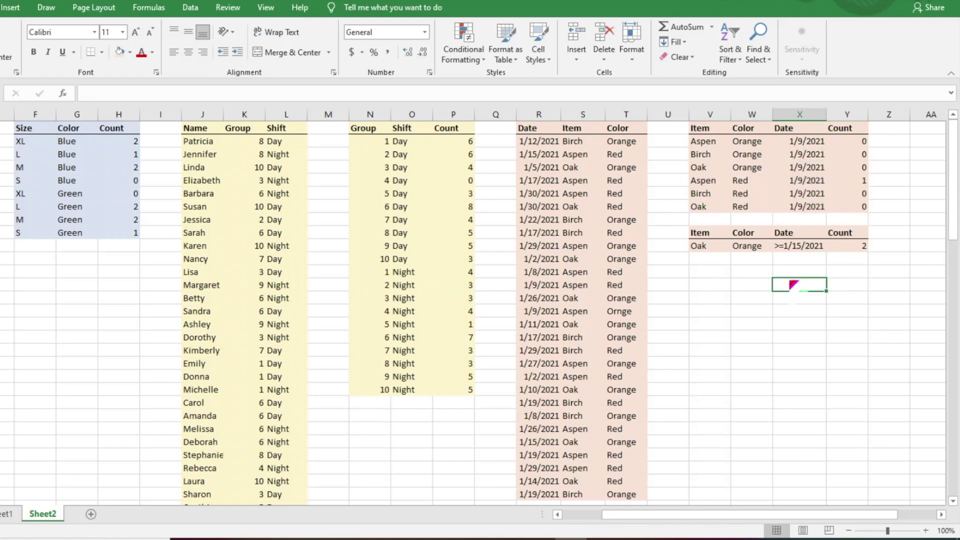